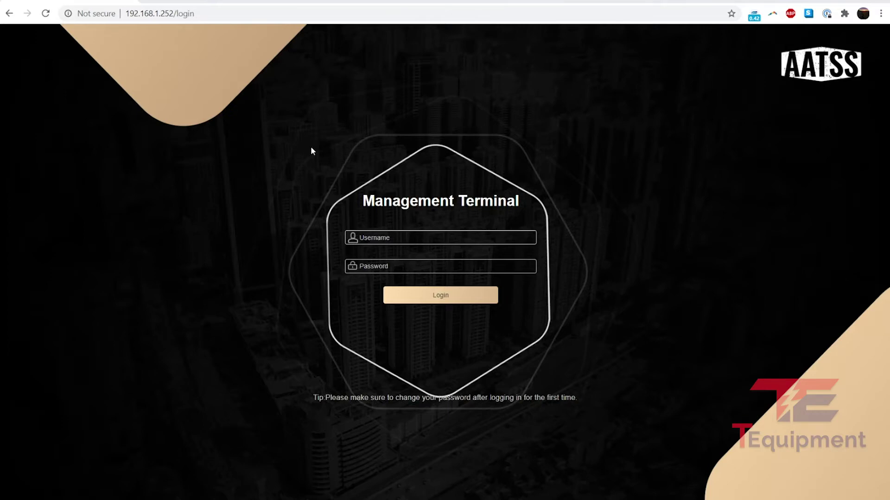
# Log in to the management terminal as admin with the administrator password.
pyautogui.click(413, 236)
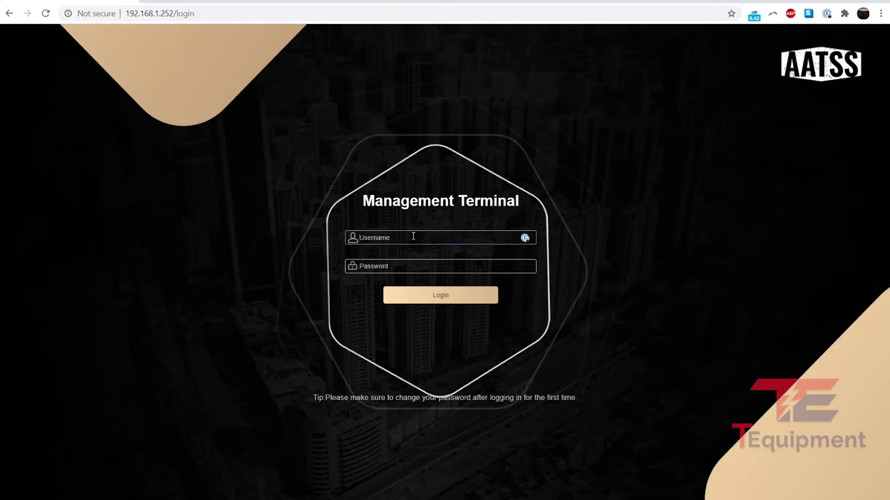
pyautogui.write('admin')
pyautogui.press('Tab')
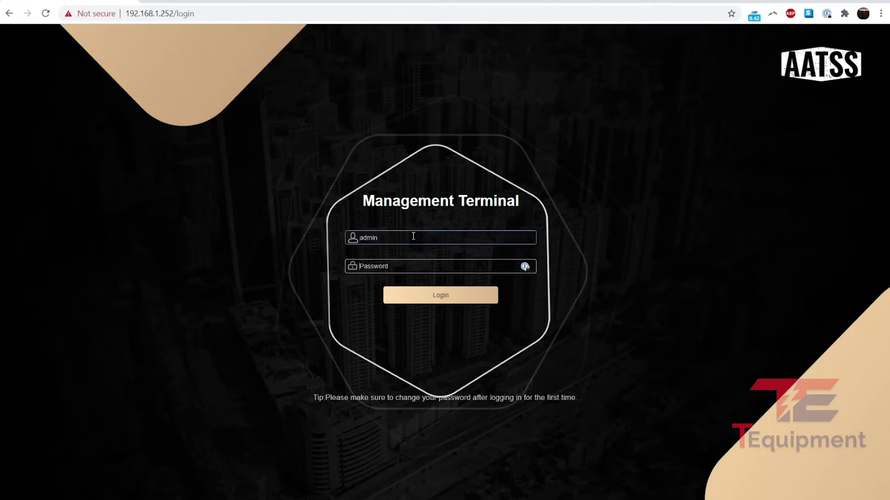
pyautogui.write('123456')
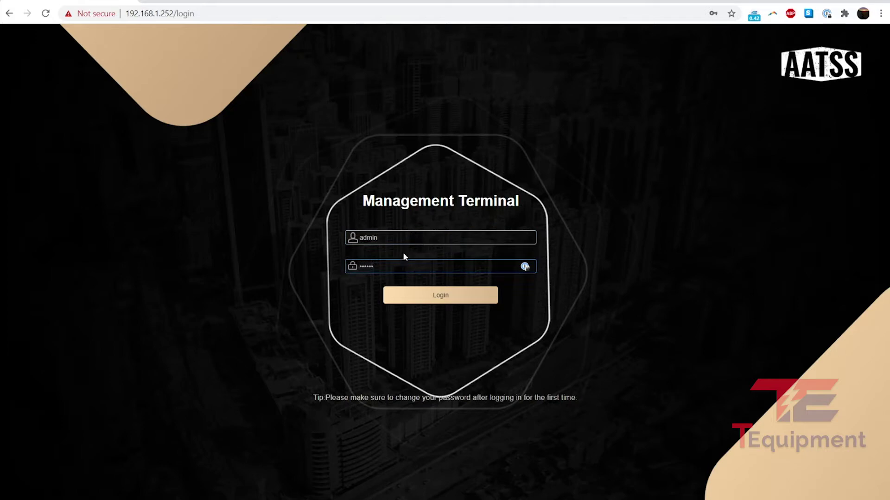
pyautogui.click(443, 300)
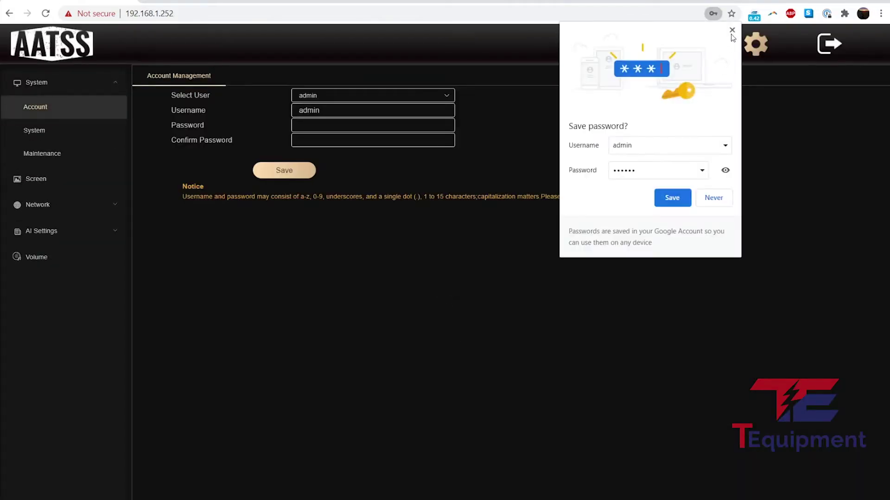
# Dismiss the save-password prompt and browse the LAN, Screen, Maintenance, System and Account pages.
pyautogui.click(732, 31)
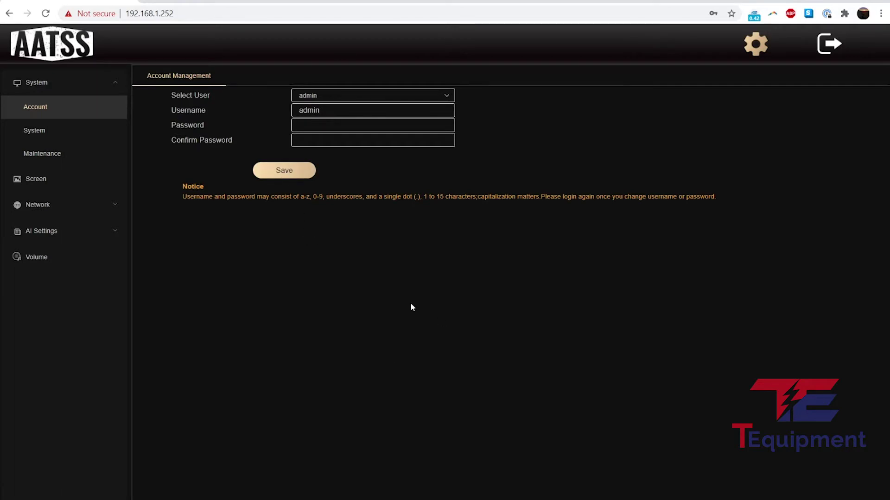
pyautogui.click(62, 205)
pyautogui.click(48, 228)
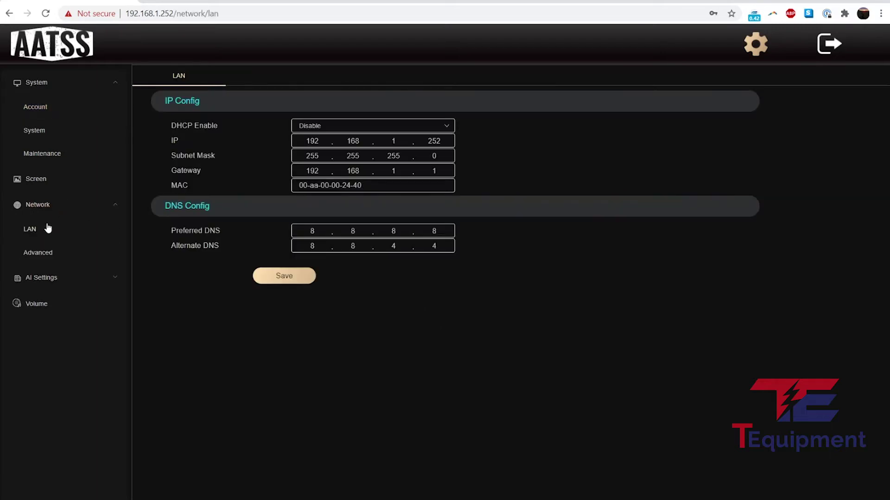
pyautogui.click(63, 179)
pyautogui.click(68, 157)
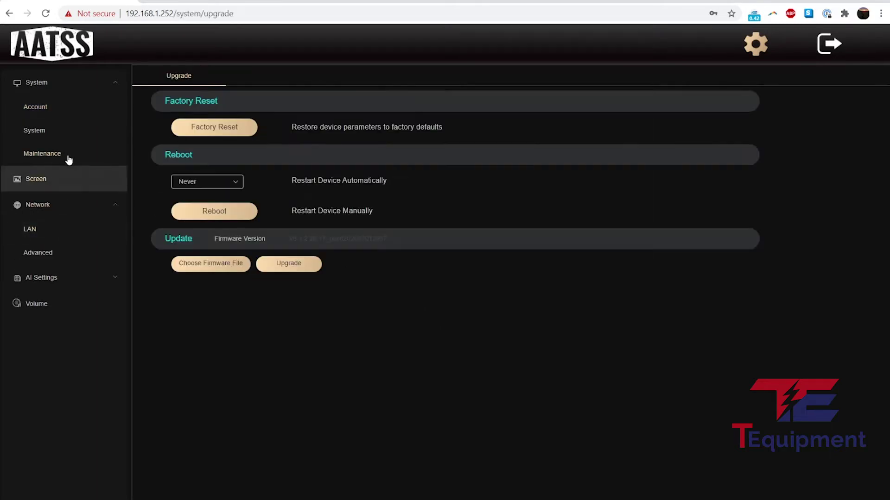
pyautogui.click(67, 136)
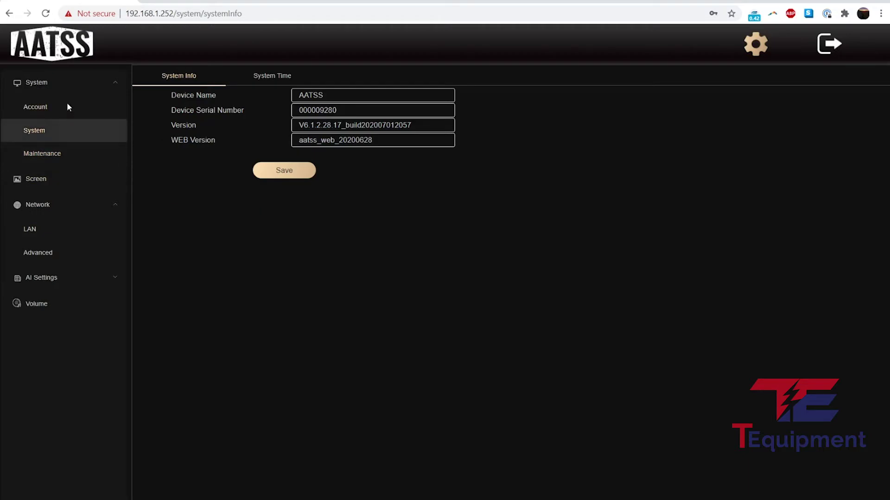
pyautogui.click(68, 107)
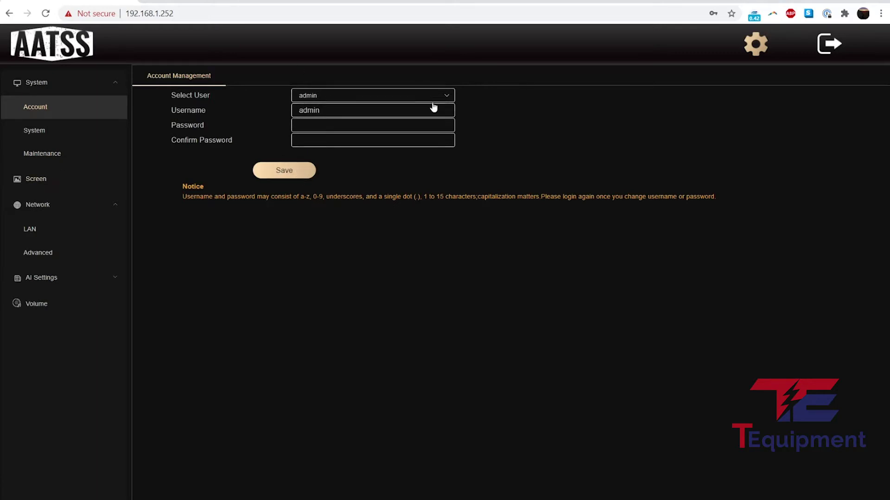
# Look at the user1 and user2 accounts, return to admin, then view System Info.
pyautogui.click(445, 96)
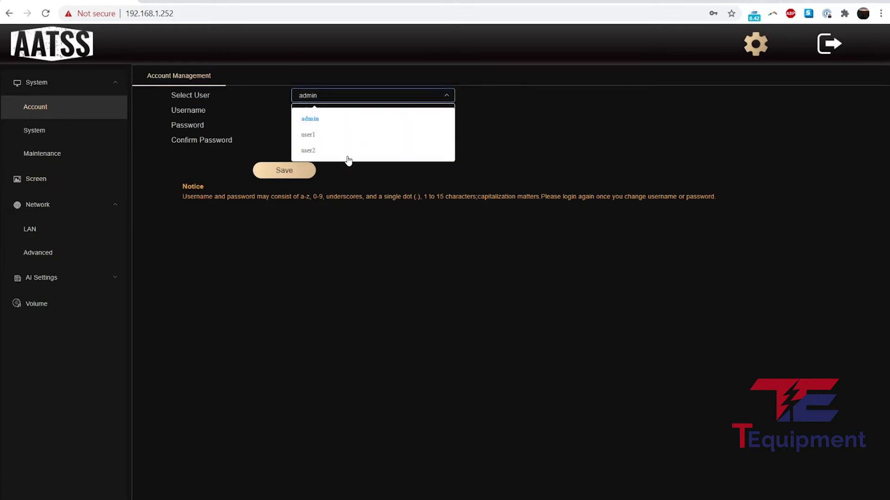
pyautogui.click(328, 135)
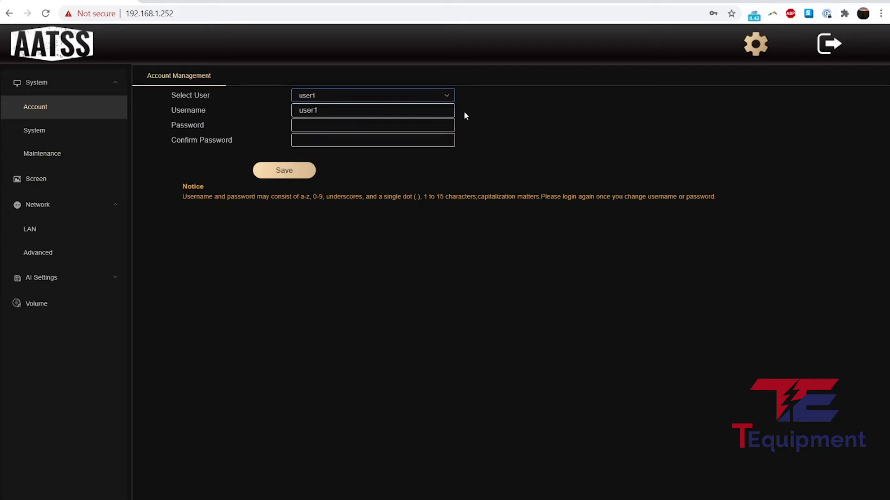
pyautogui.click(446, 95)
pyautogui.click(349, 152)
pyautogui.click(440, 96)
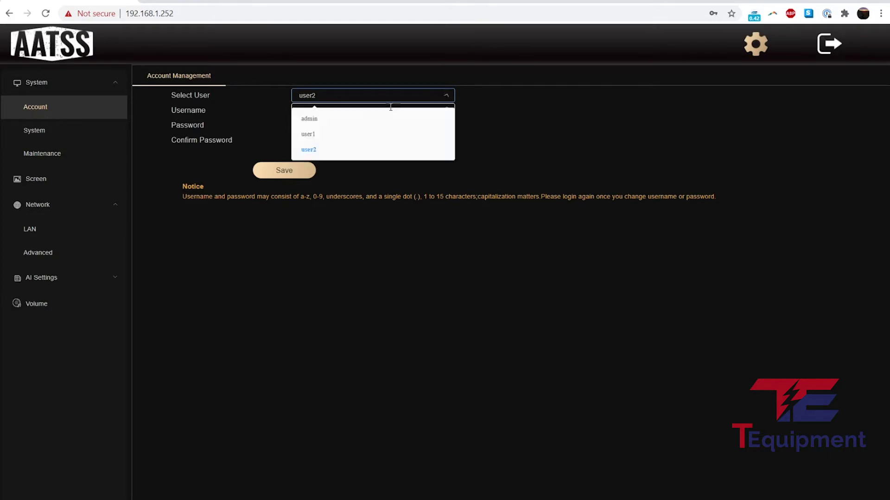
pyautogui.click(341, 119)
pyautogui.click(330, 96)
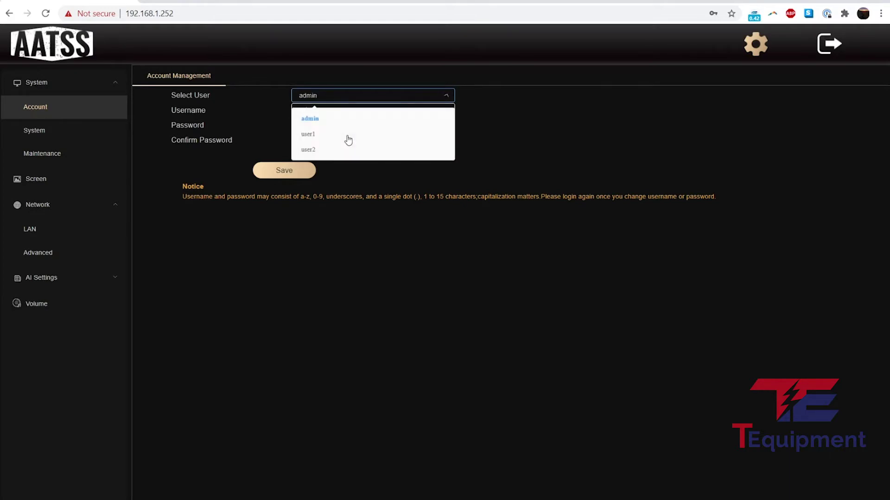
pyautogui.click(601, 125)
pyautogui.click(60, 132)
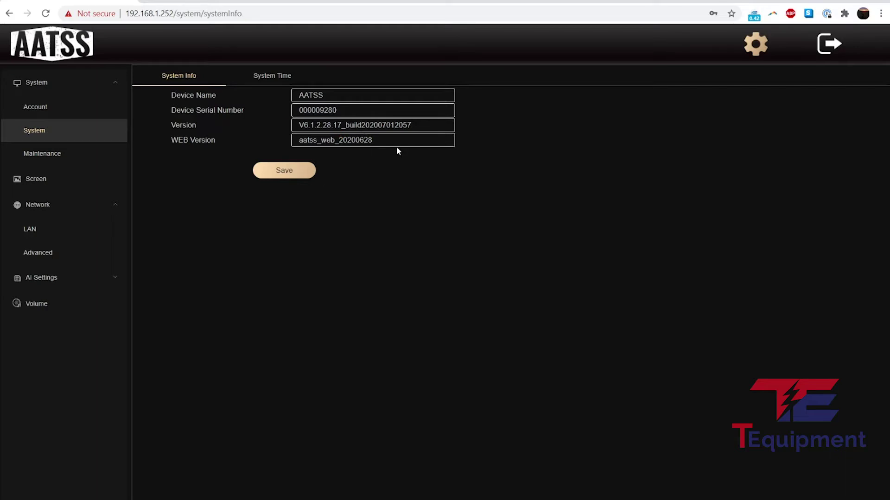
# Set the System Time zone to (GMT-04:30) EST and save the time settings.
pyautogui.click(281, 79)
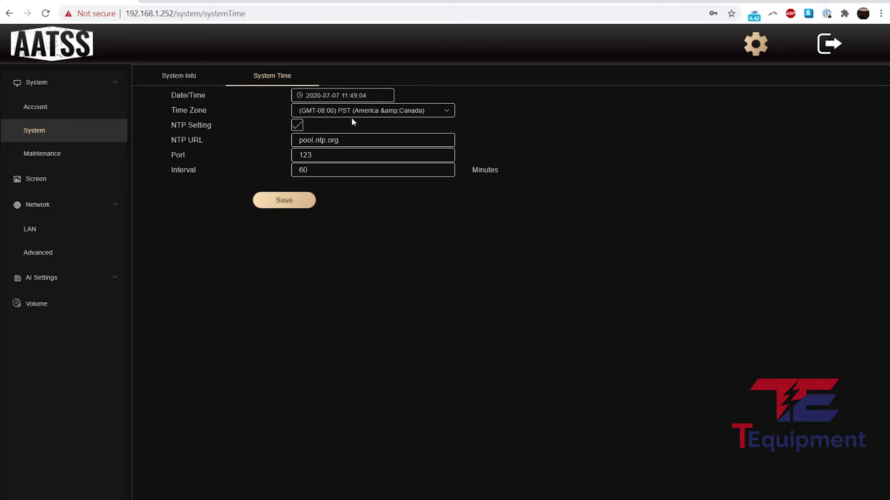
pyautogui.click(393, 113)
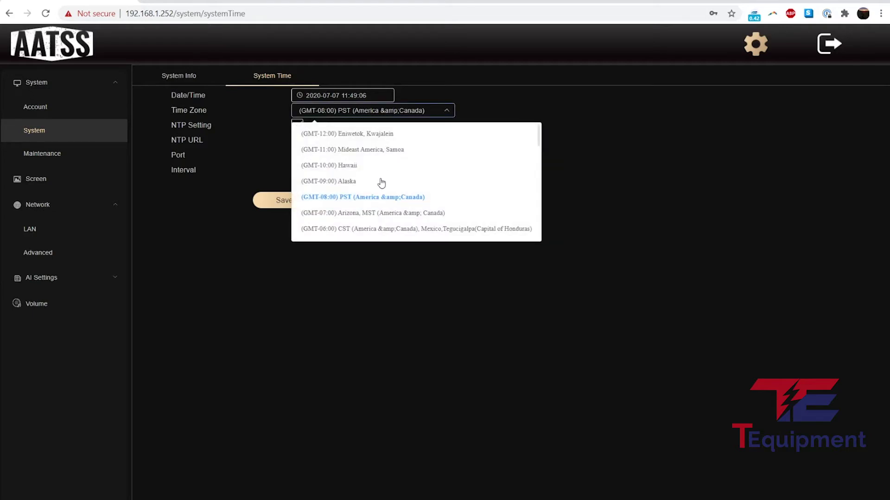
pyautogui.scroll(-3, 383, 204)
pyautogui.scroll(-1, 381, 210)
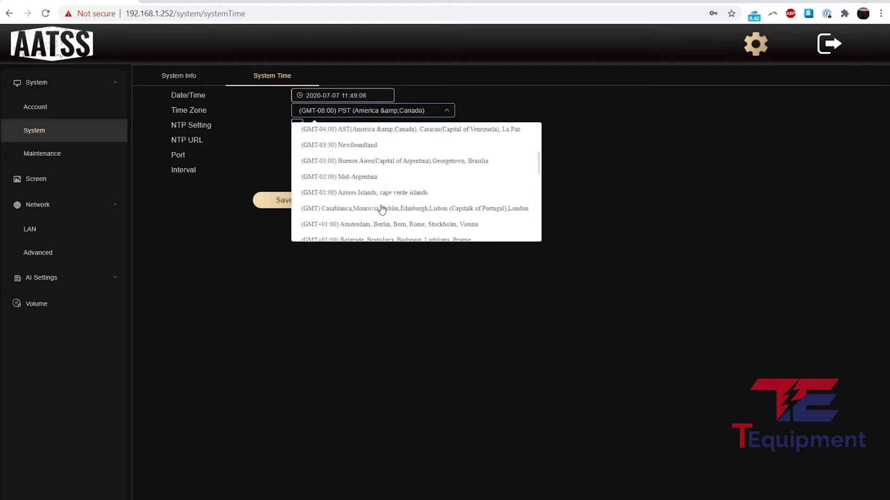
pyautogui.scroll(2, 379, 207)
pyautogui.click(353, 205)
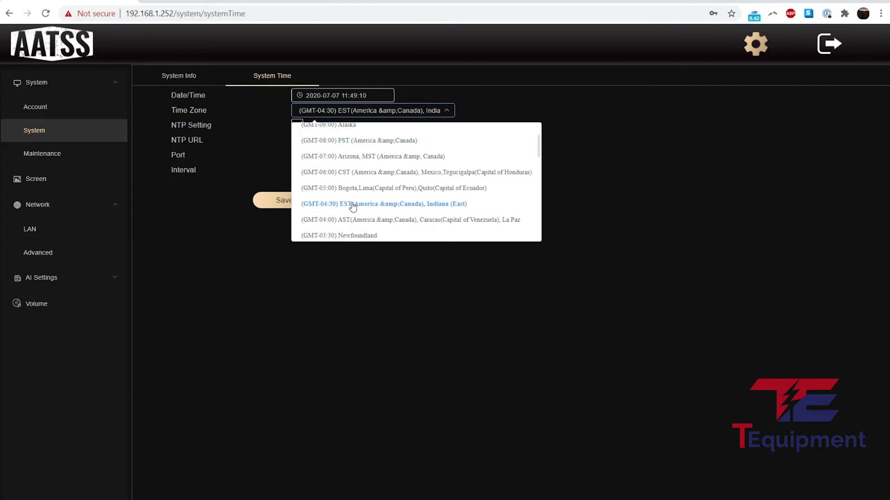
pyautogui.click(395, 113)
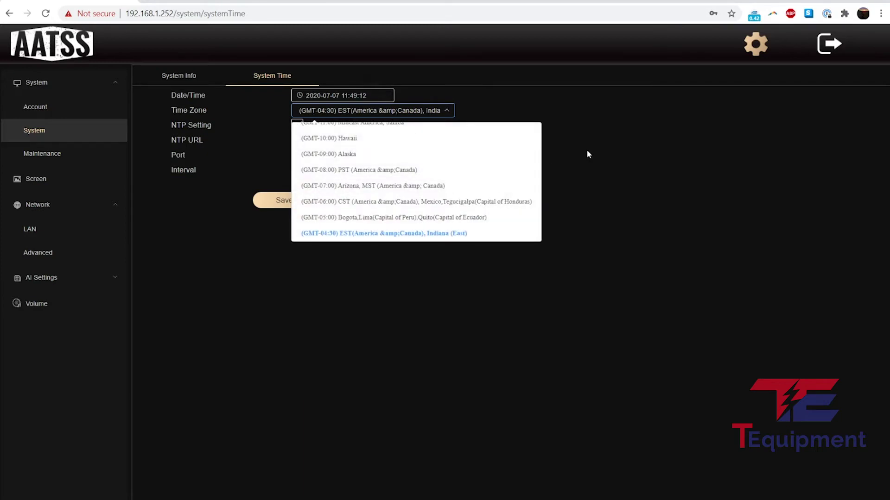
pyautogui.scroll(-1, 409, 211)
pyautogui.scroll(-7, 409, 212)
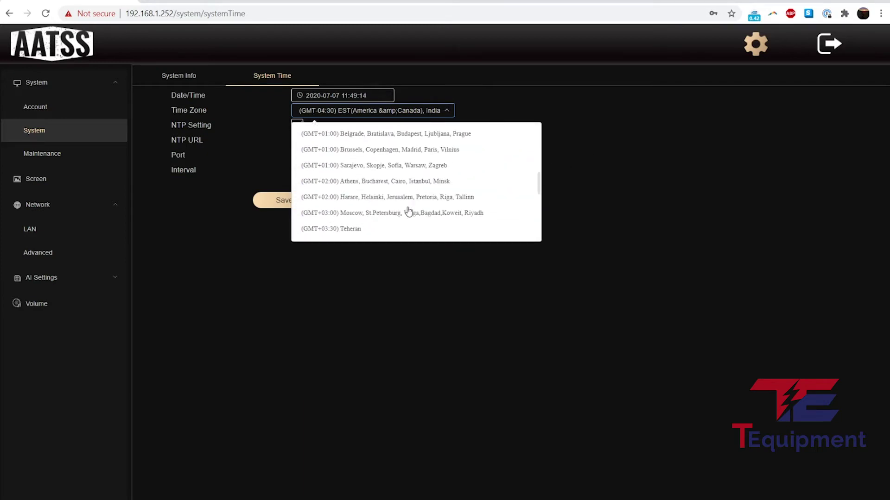
pyautogui.scroll(10, 408, 211)
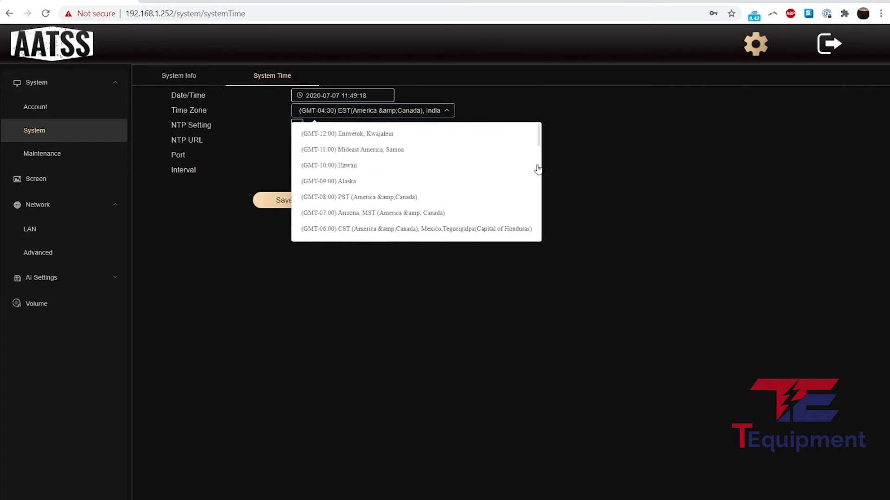
pyautogui.click(608, 158)
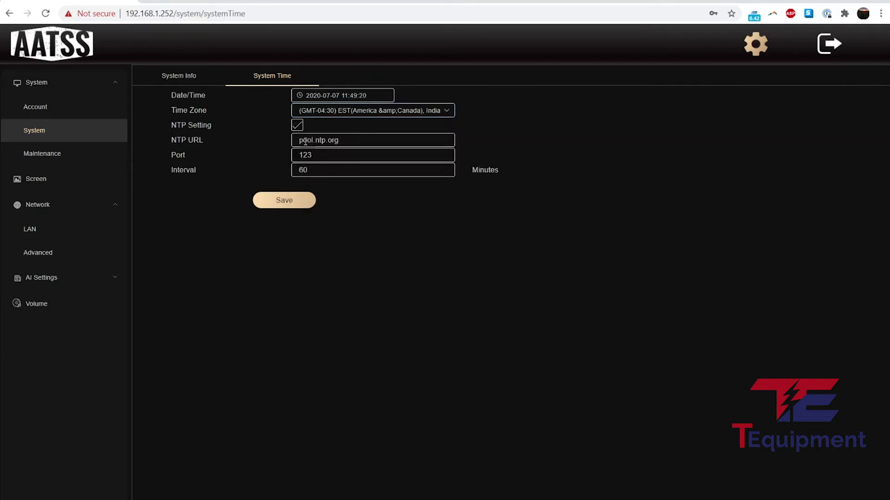
pyautogui.click(305, 201)
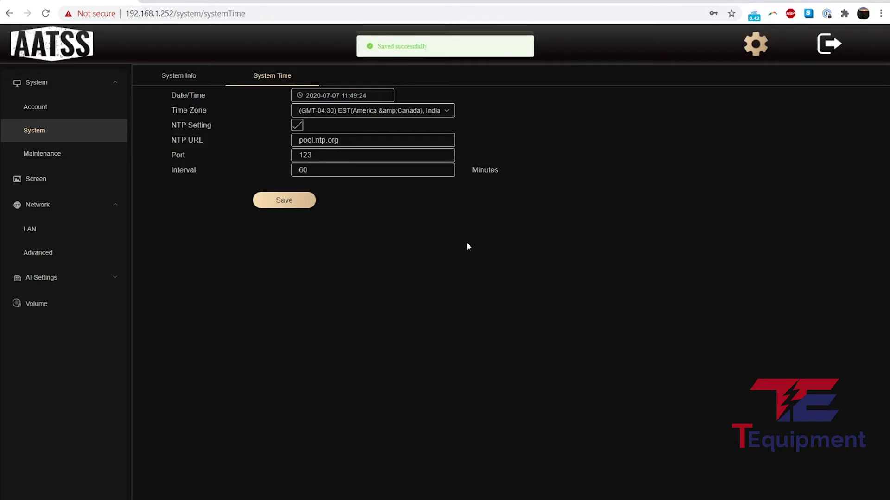
pyautogui.click(55, 153)
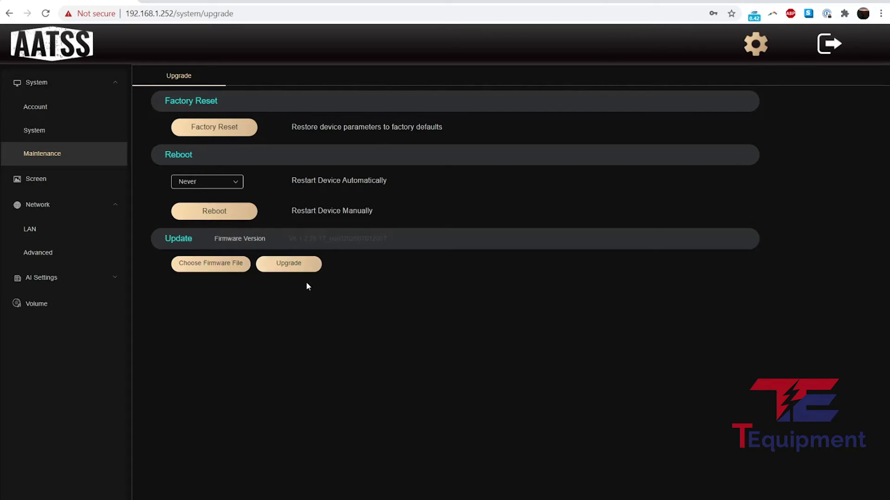
# Try the daily and Friday automatic reboot schedules, leaving the reboot time unchanged.
pyautogui.click(234, 184)
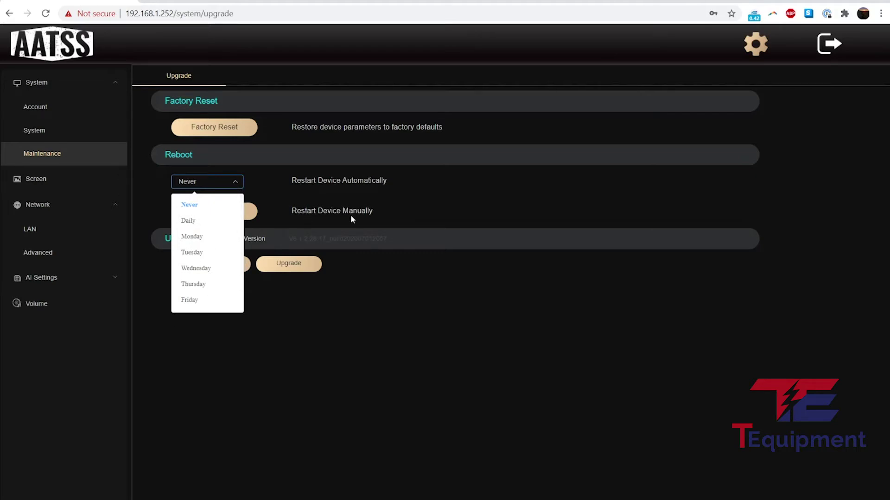
pyautogui.click(209, 221)
pyautogui.click(331, 186)
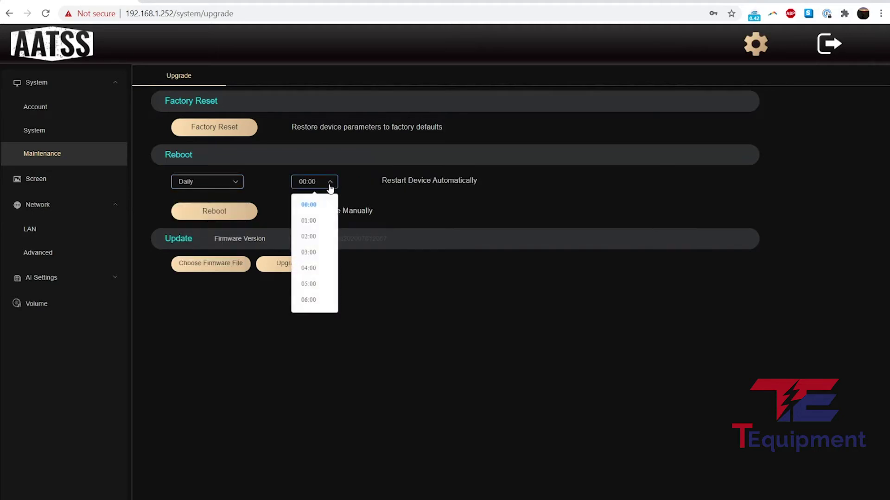
pyautogui.click(223, 191)
pyautogui.click(223, 192)
pyautogui.click(210, 298)
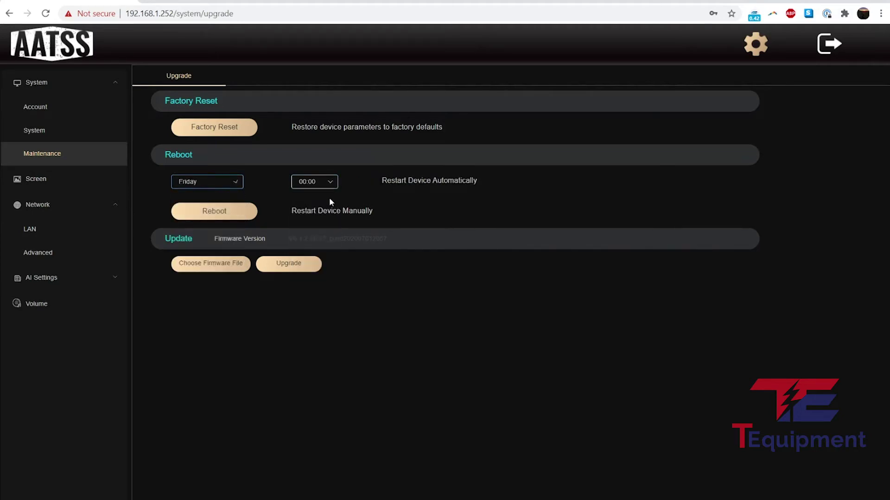
pyautogui.click(328, 183)
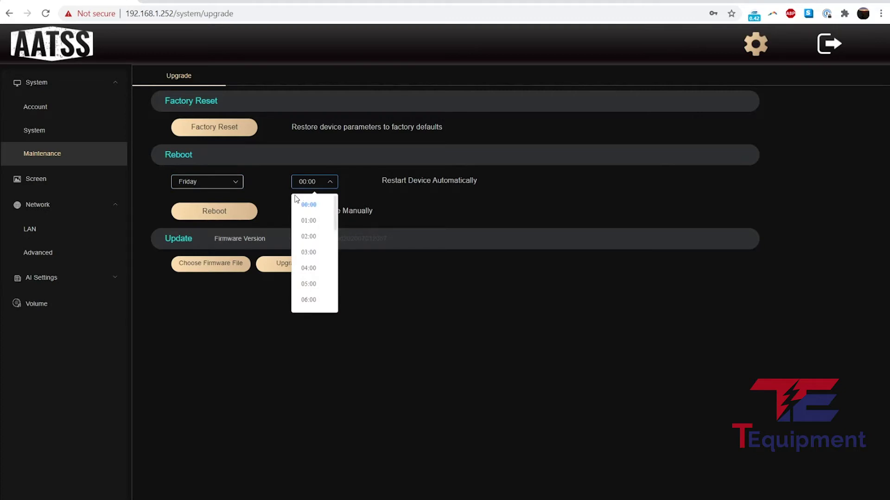
pyautogui.scroll(-6, 310, 258)
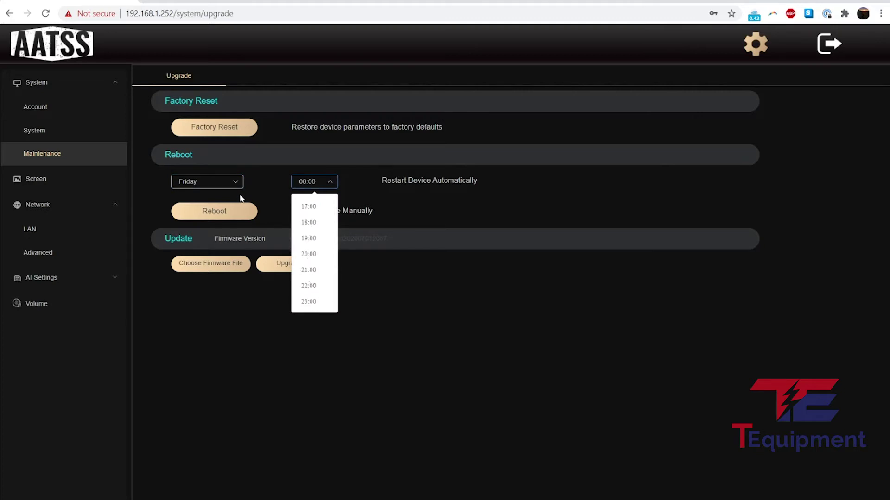
pyautogui.click(226, 187)
pyautogui.click(201, 302)
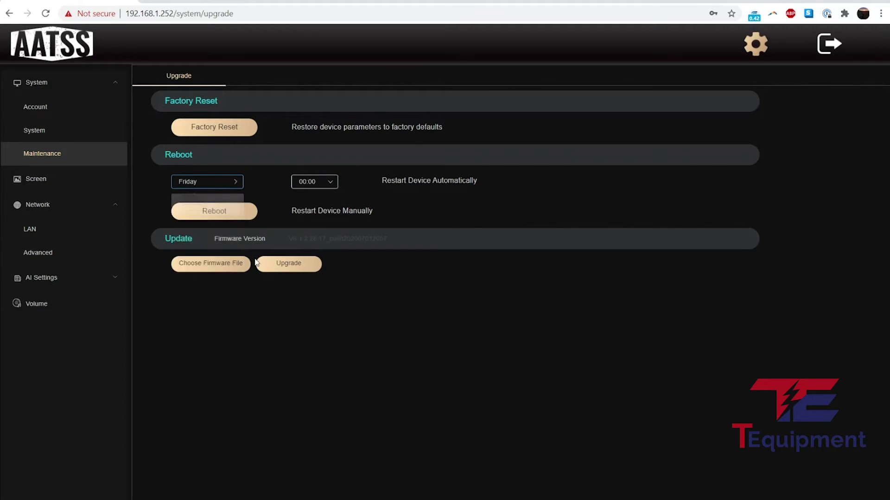
# Set the reboot time to 23:00, then change the restart day to Never.
pyautogui.click(332, 185)
pyautogui.scroll(-6, 322, 301)
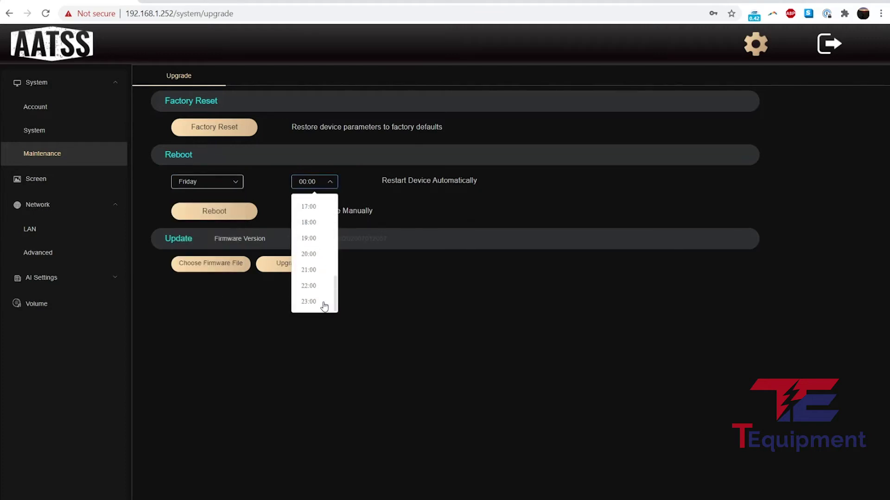
pyautogui.click(321, 301)
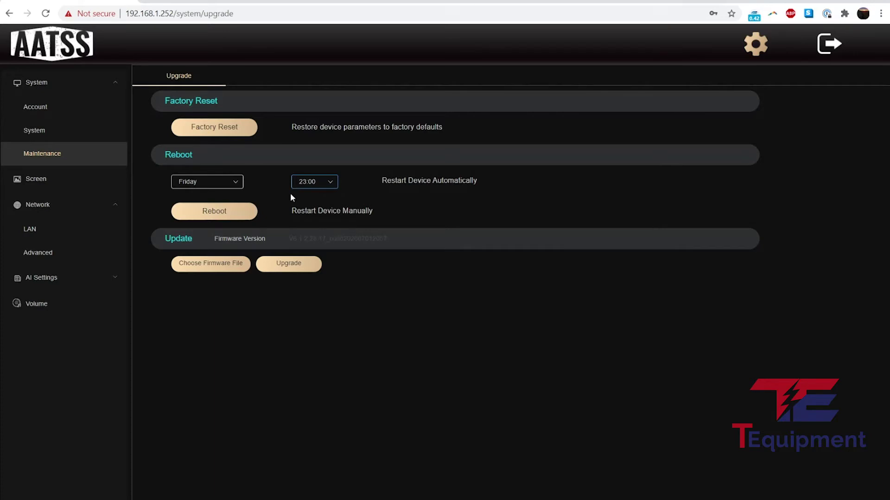
pyautogui.click(209, 181)
pyautogui.click(215, 204)
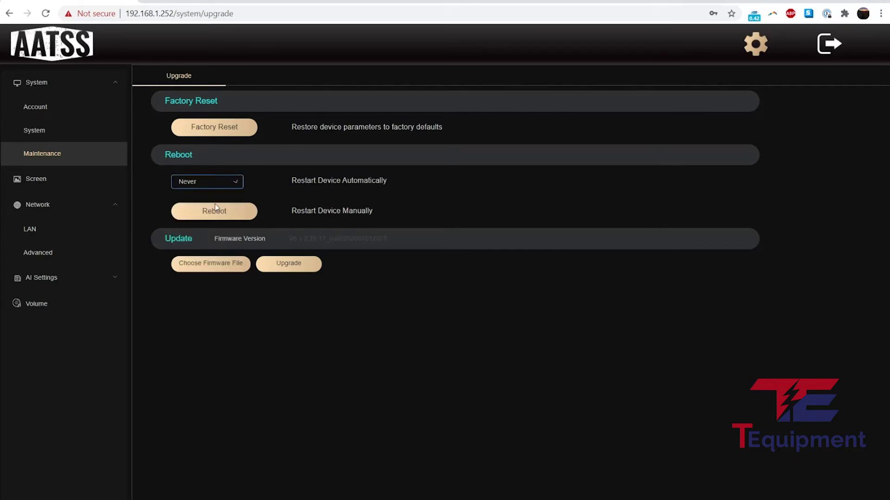
# Set Screen Display Control to Always Bright and save it.
pyautogui.click(55, 183)
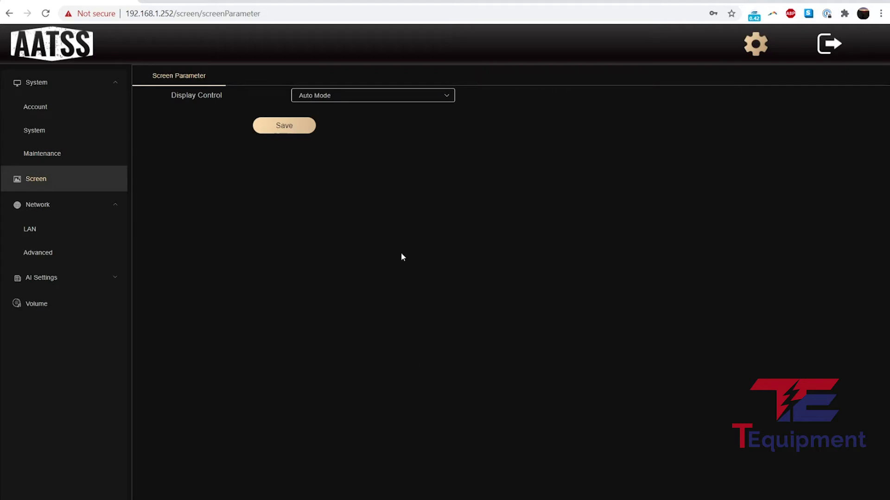
pyautogui.click(366, 95)
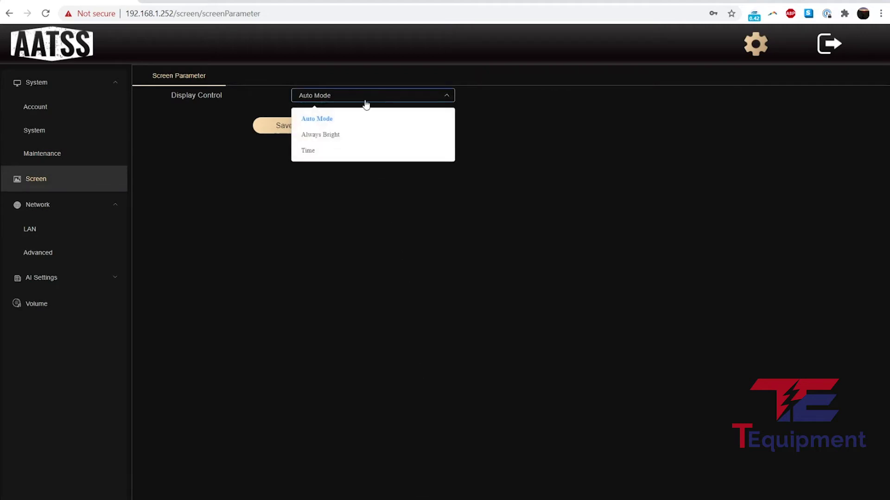
pyautogui.click(329, 134)
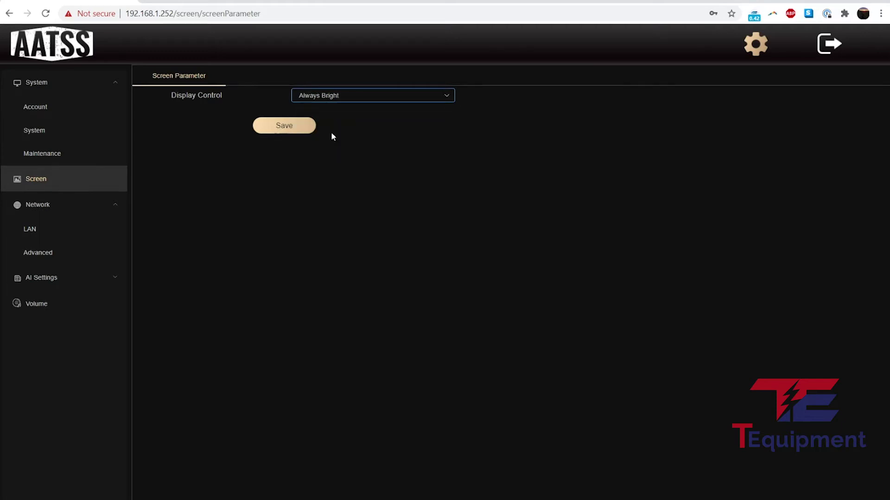
pyautogui.click(297, 133)
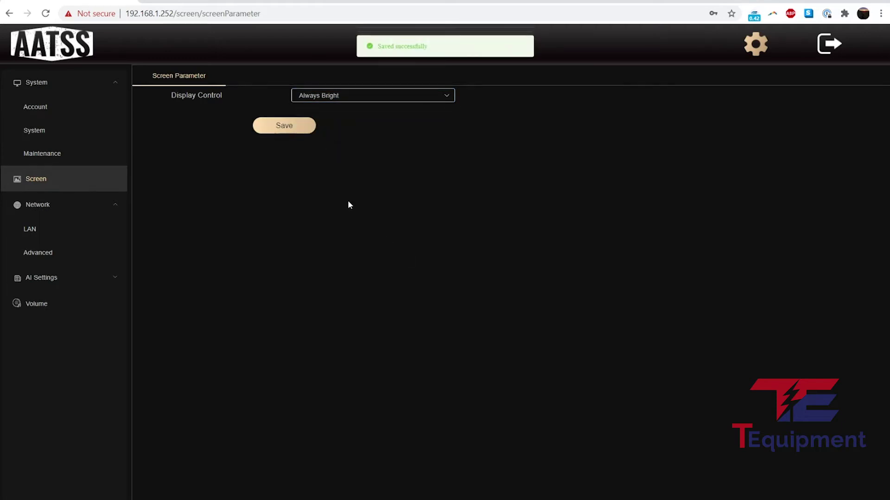
# Try Time mode, then save Display Control as Auto Mode and go to Network LAN.
pyautogui.click(331, 101)
pyautogui.click(337, 152)
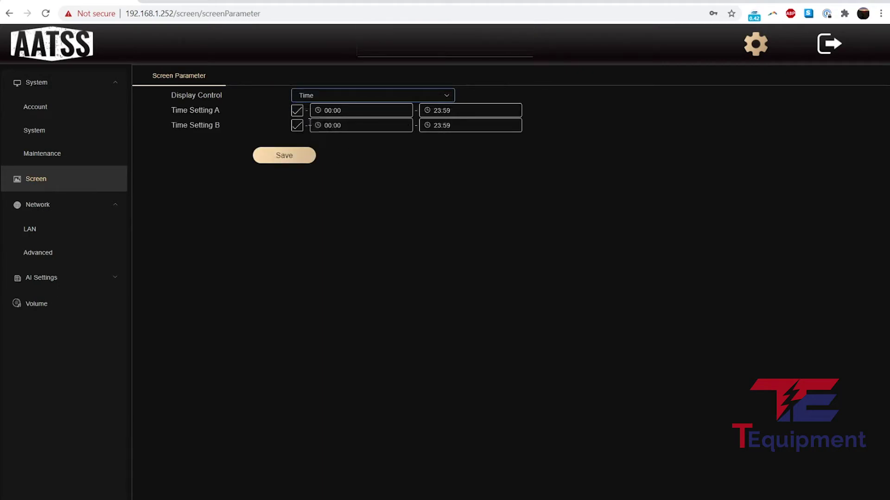
pyautogui.click(332, 95)
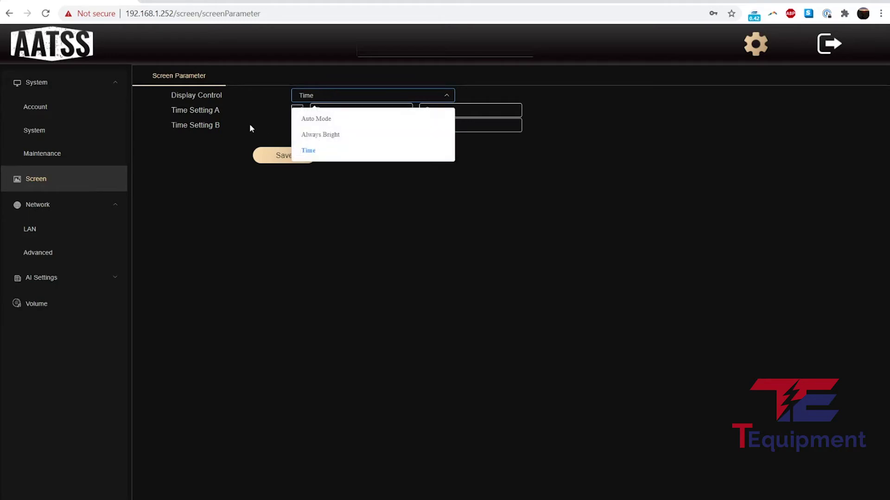
pyautogui.click(327, 119)
pyautogui.click(297, 128)
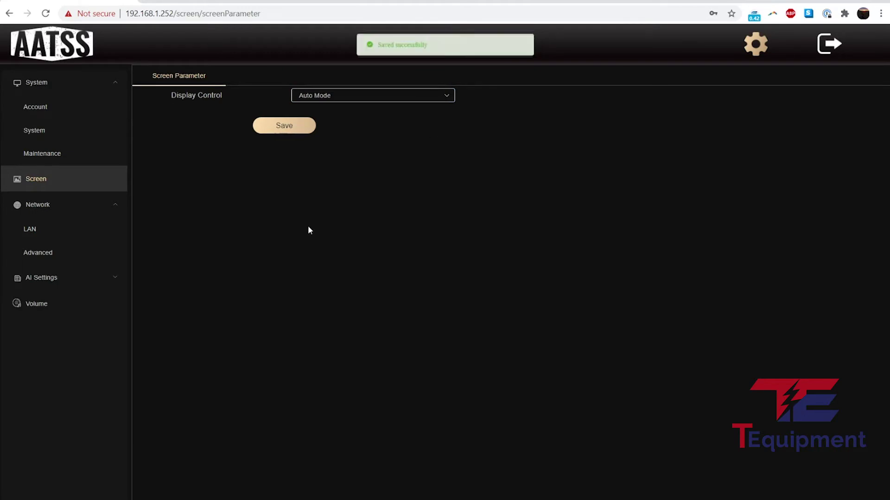
pyautogui.click(81, 207)
pyautogui.click(82, 209)
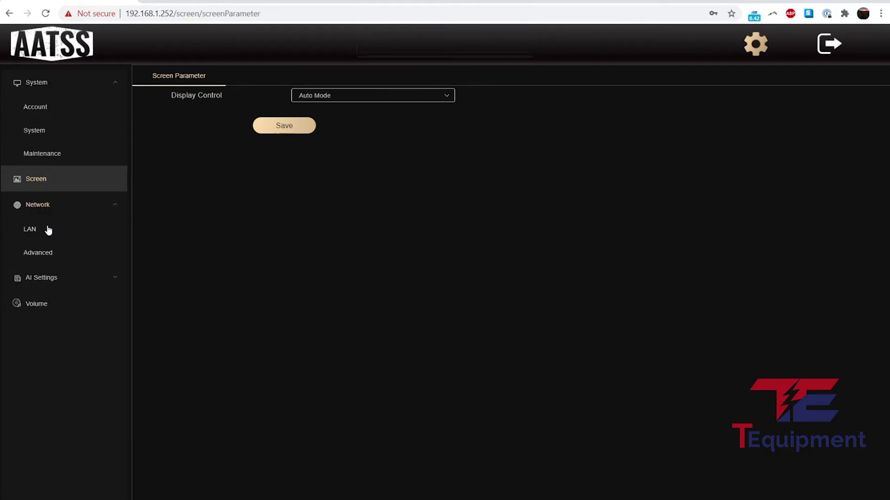
pyautogui.click(48, 230)
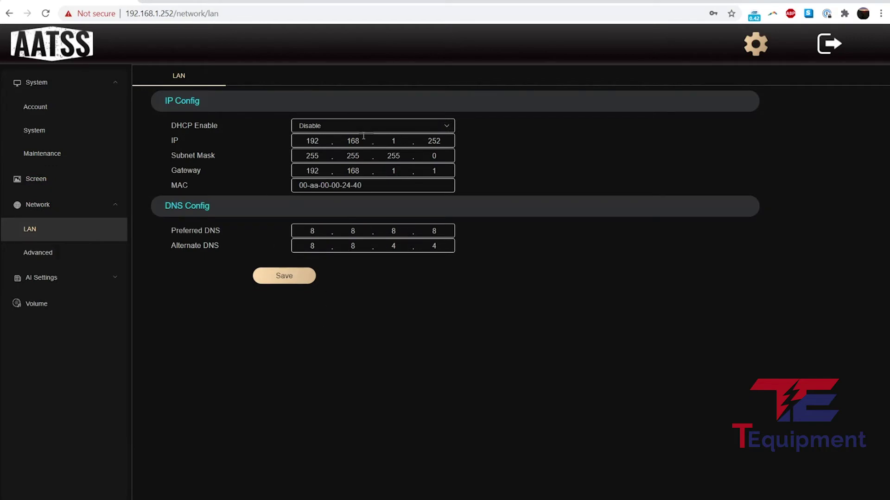
# Open the Advanced network Email settings showing SMTP server mail.smtp2go.com on port 465.
pyautogui.click(66, 254)
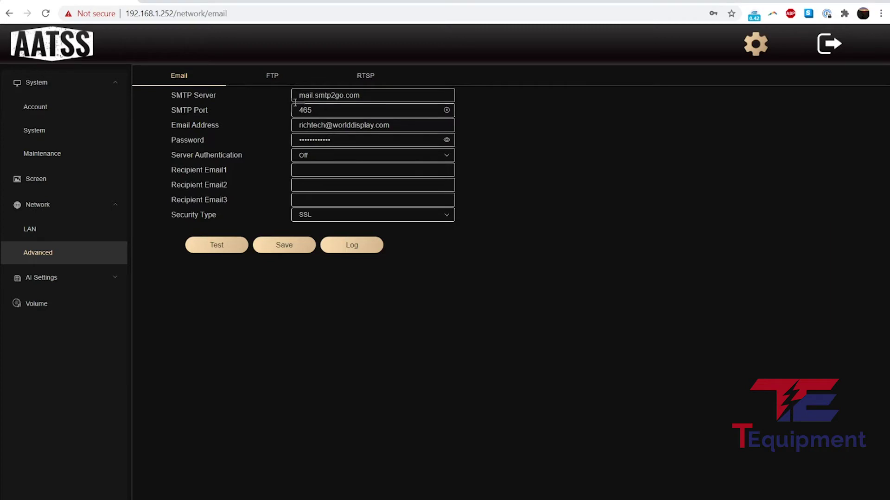
pyautogui.click(323, 158)
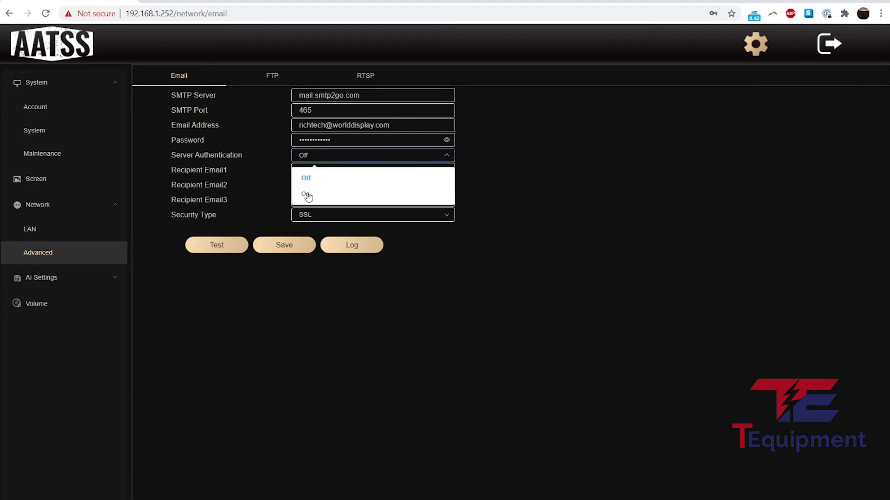
pyautogui.click(496, 162)
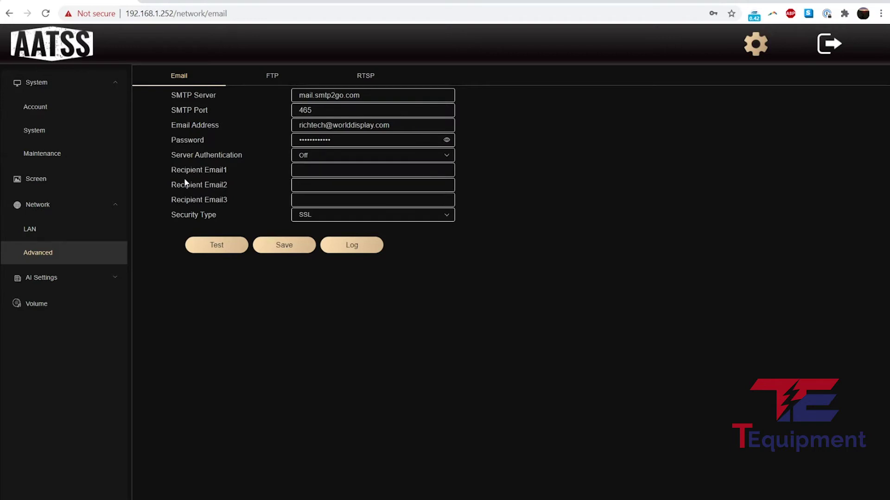
pyautogui.moveTo(171, 166); pyautogui.dragTo(238, 197)
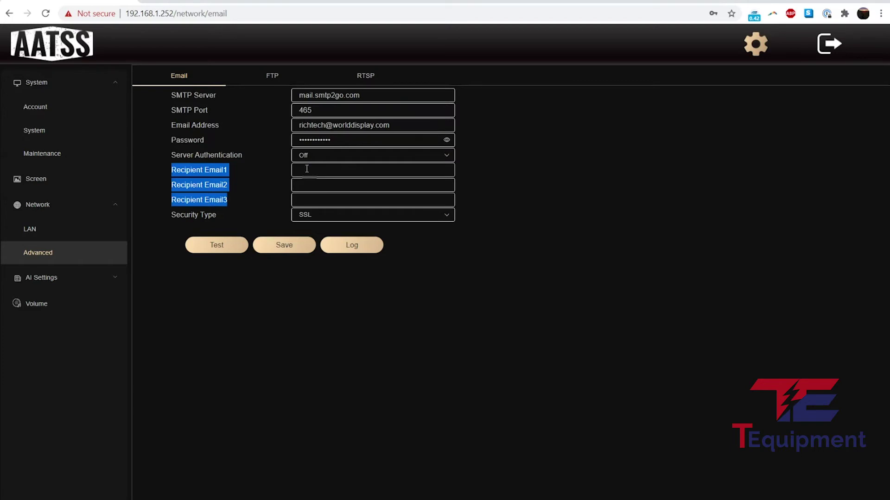
# View the FTP tab, then the RTSP tab and highlight main stream URL rtsp://IP:554/stream_1.
pyautogui.click(265, 83)
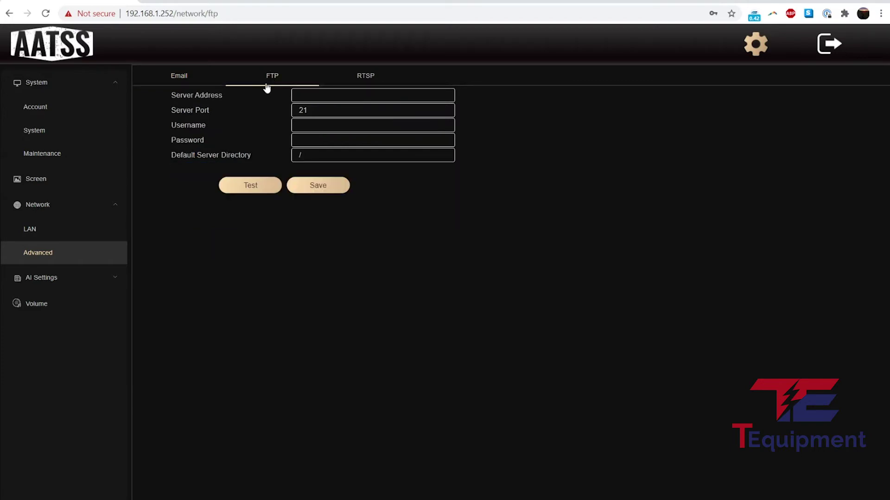
pyautogui.click(375, 80)
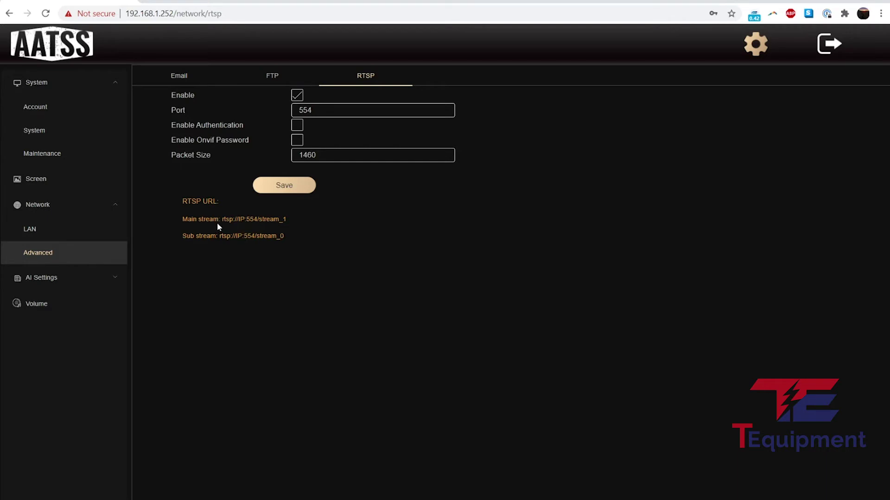
pyautogui.moveTo(222, 221); pyautogui.dragTo(286, 218)
pyautogui.click(304, 269)
pyautogui.moveTo(284, 221); pyautogui.dragTo(220, 220)
pyautogui.click(207, 250)
# Open AI Settings > AI and keep Mask Detection and Temperature Screening enabled.
pyautogui.click(56, 279)
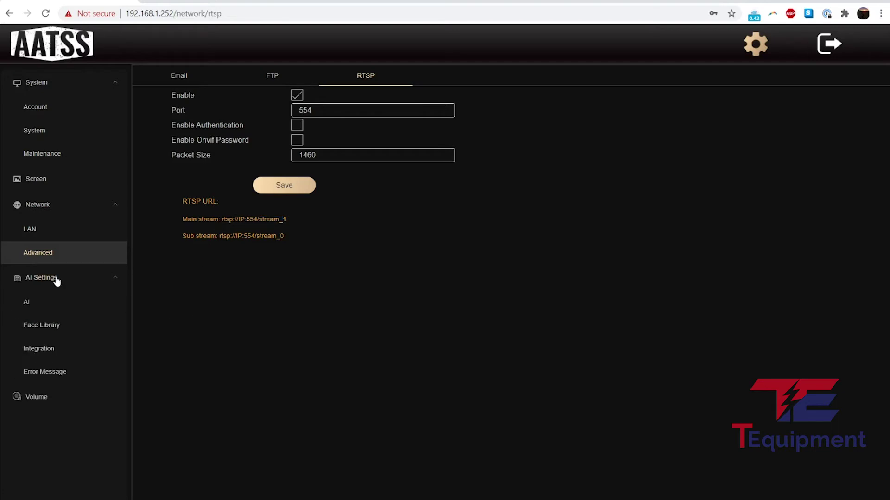
pyautogui.click(48, 302)
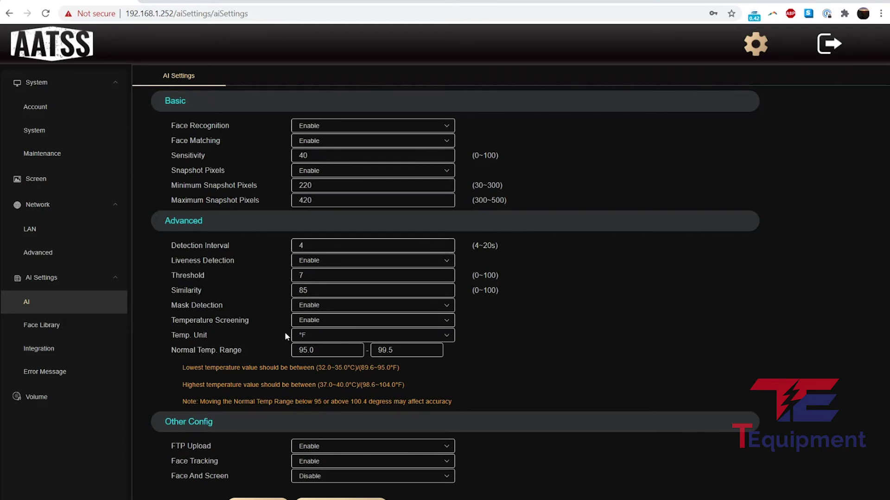
pyautogui.click(307, 308)
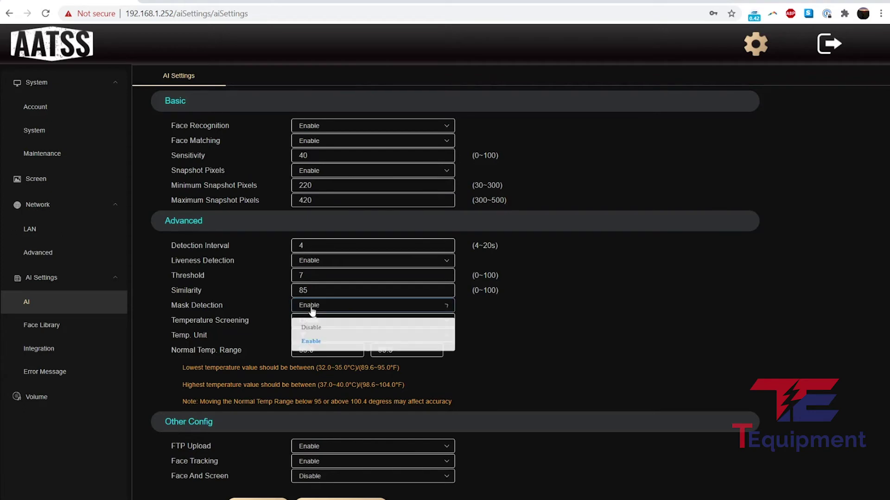
pyautogui.click(230, 311)
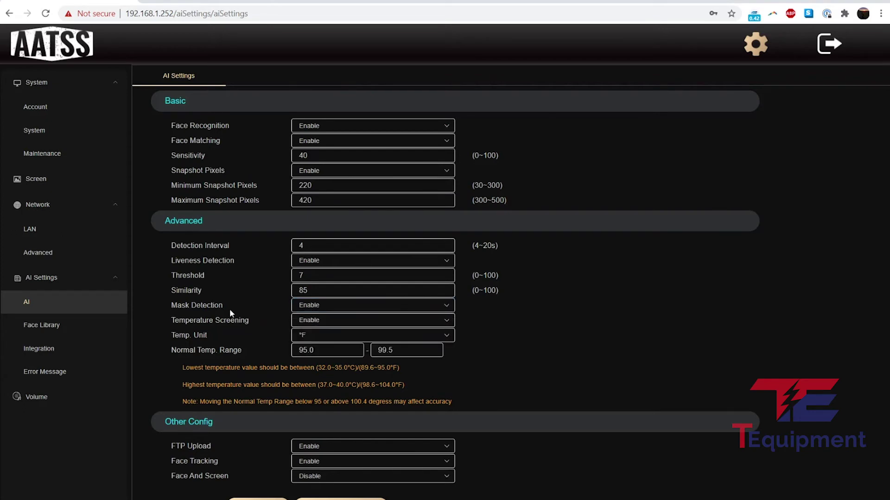
pyautogui.click(316, 325)
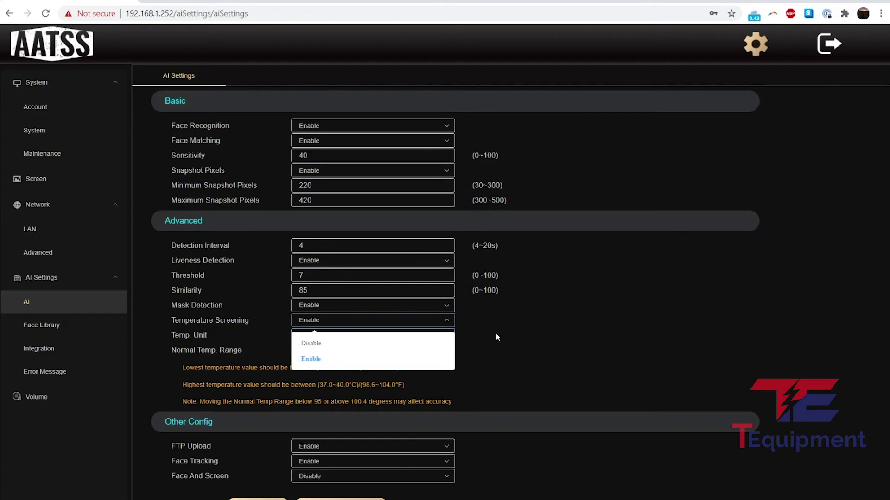
pyautogui.click(532, 341)
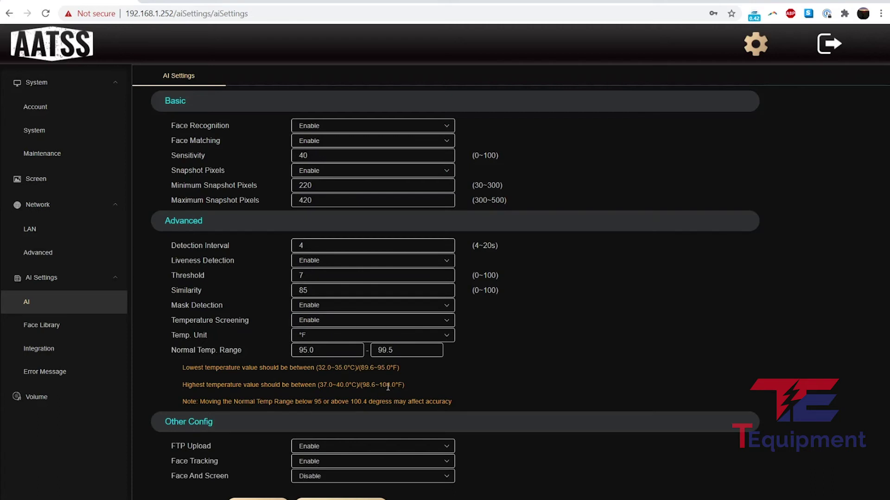
# Change the Normal Temp. Range upper limit from 99.5 to 100.4 °F.
pyautogui.tripleClick(216, 351)
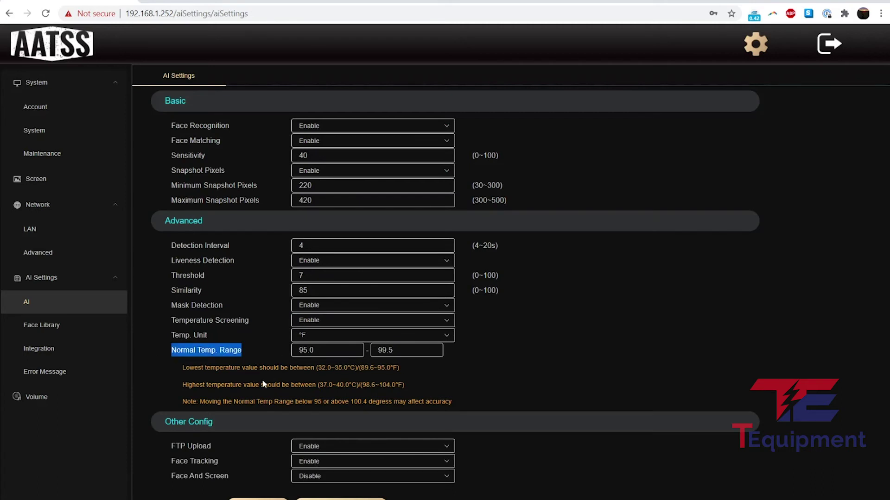
pyautogui.doubleClick(385, 350)
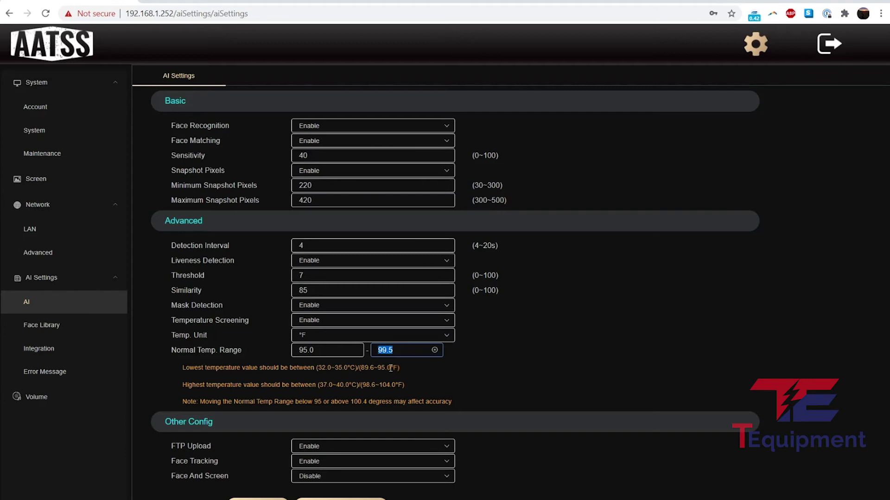
pyautogui.write('100.4')
# Save the 100.4 °F temperature limit and keep FTP Upload and Face Tracking enabled.
pyautogui.click(258, 499)
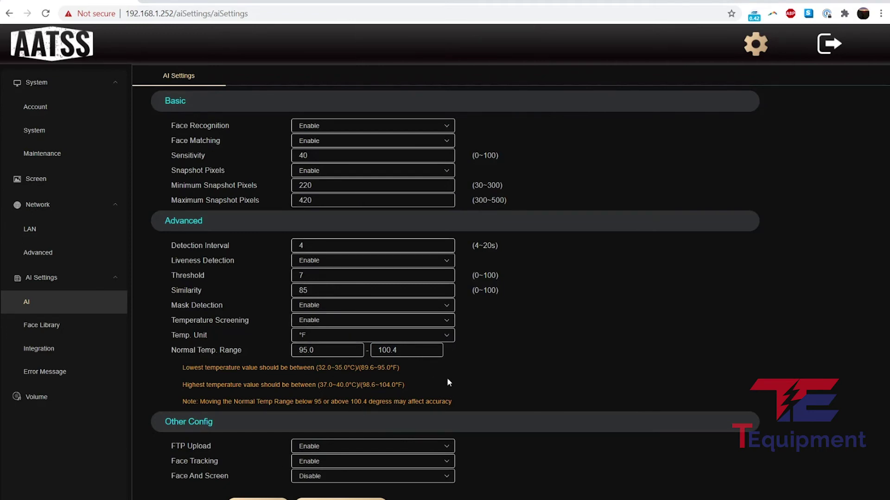
pyautogui.click(319, 446)
pyautogui.click(266, 435)
pyautogui.click(315, 462)
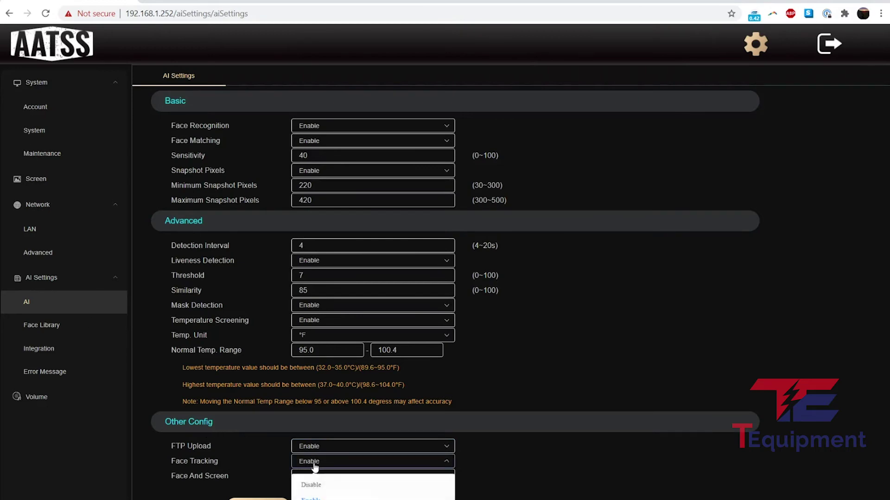
pyautogui.click(273, 468)
# Leave Face And Screen disabled and go to the Face Library page.
pyautogui.click(330, 473)
pyautogui.click(238, 466)
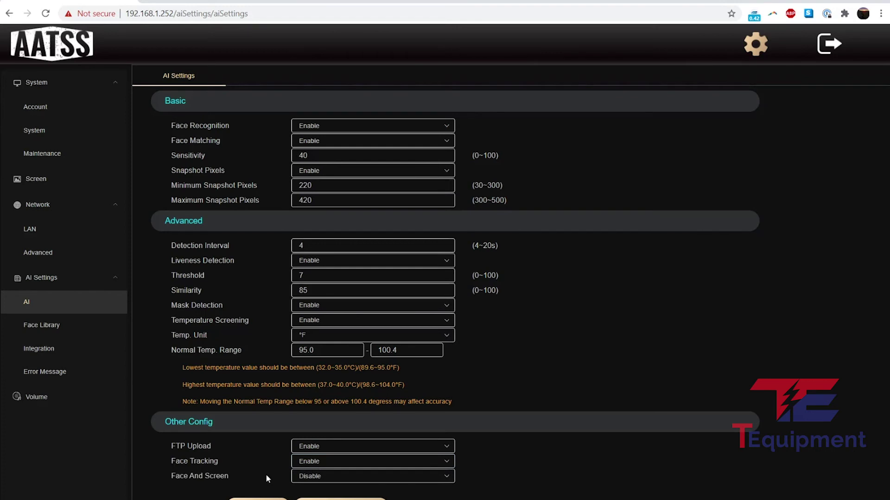
pyautogui.click(304, 477)
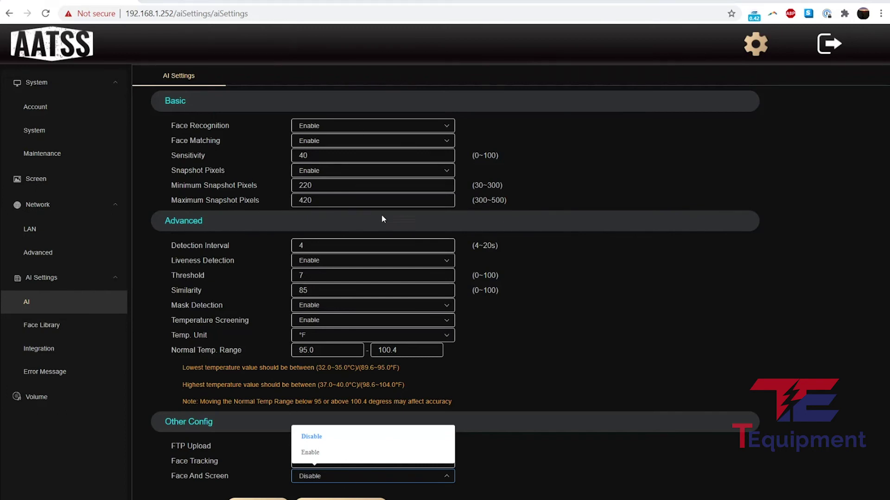
pyautogui.click(627, 384)
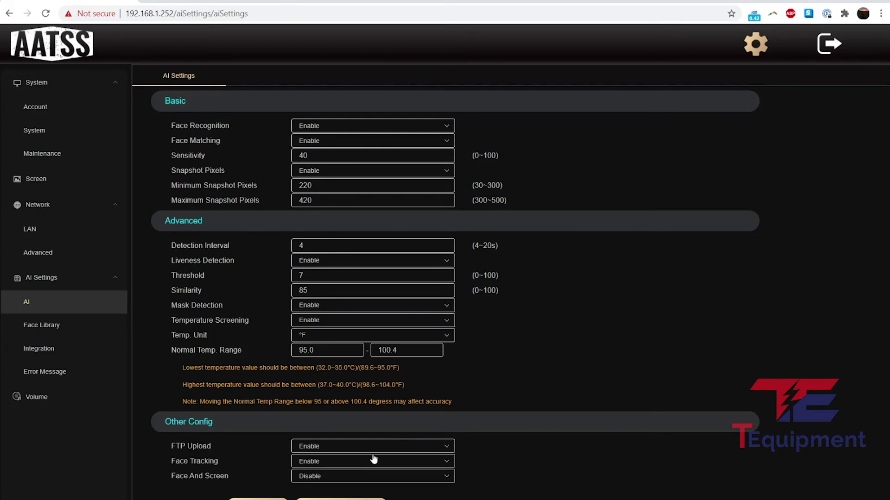
pyautogui.click(88, 328)
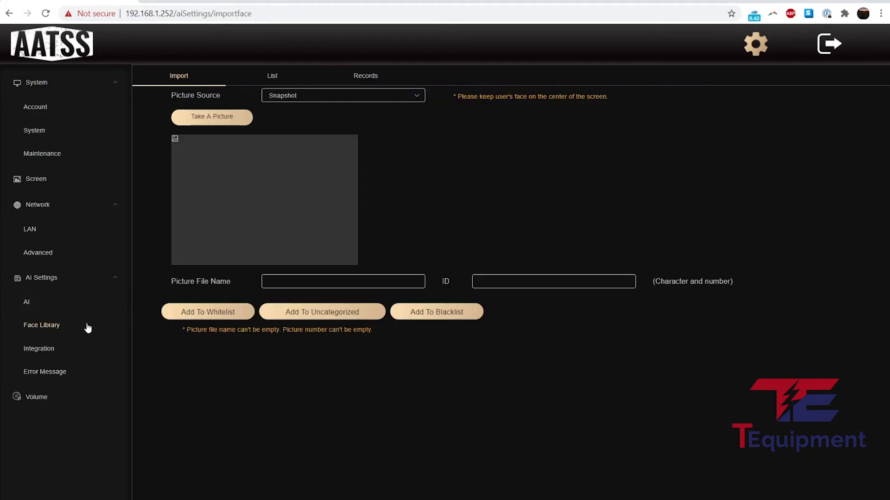
# Browse the Face Library's enrolled faces list, then switch to the Records tab.
pyautogui.click(69, 319)
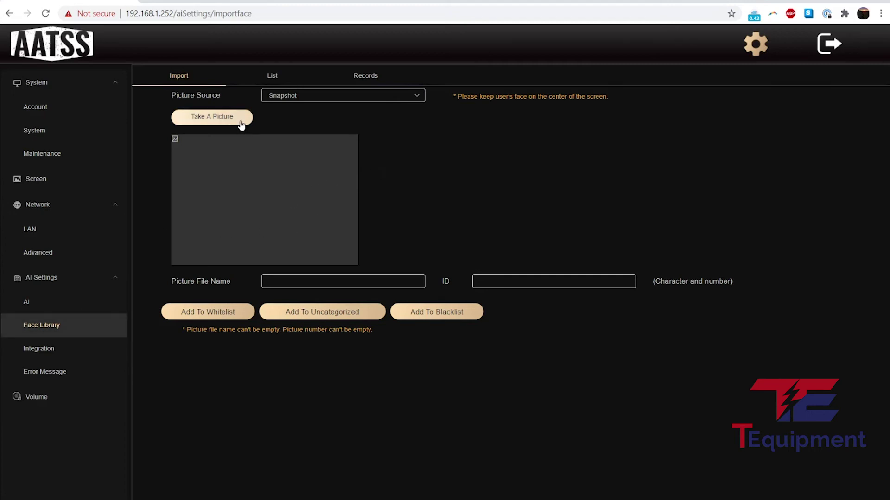
pyautogui.click(272, 76)
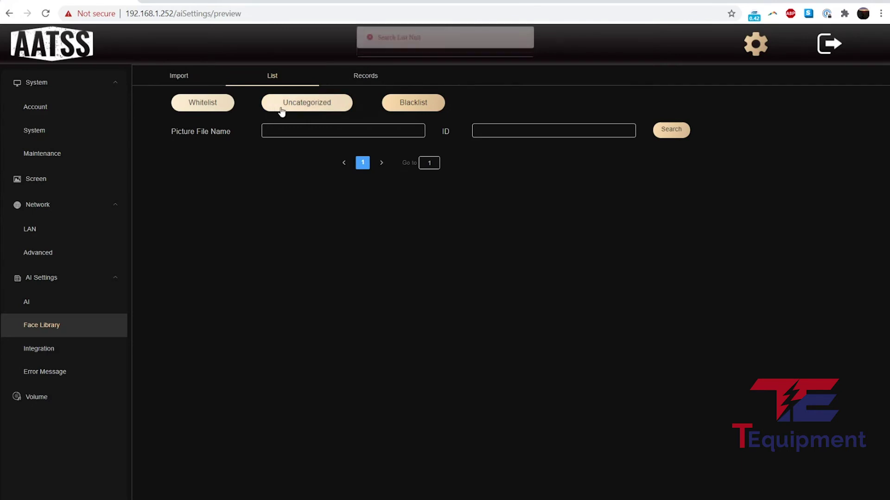
pyautogui.click(365, 77)
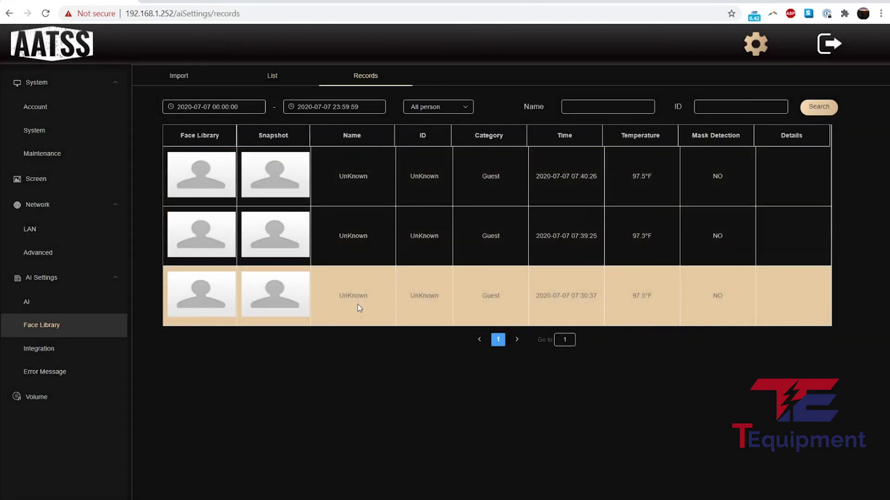
# Check the start and end dates, keep the All person filter, and search the records.
pyautogui.click(322, 107)
pyautogui.click(219, 107)
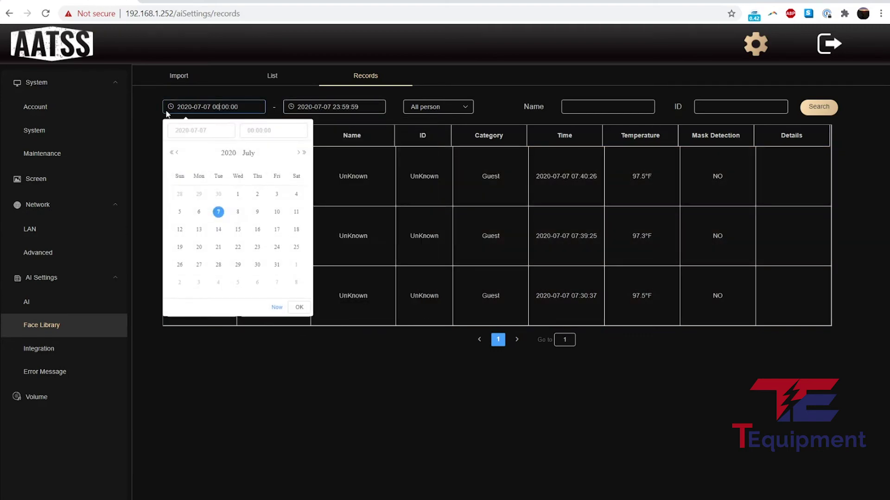
pyautogui.click(334, 106)
pyautogui.click(427, 107)
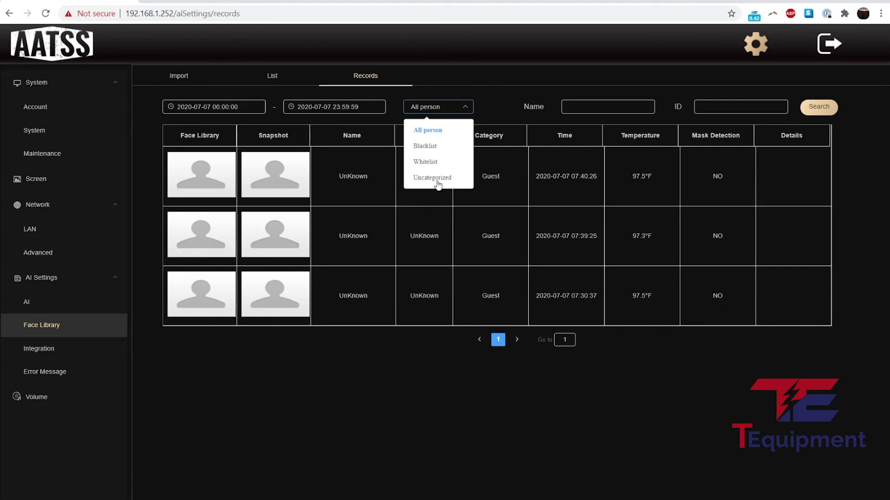
pyautogui.click(427, 131)
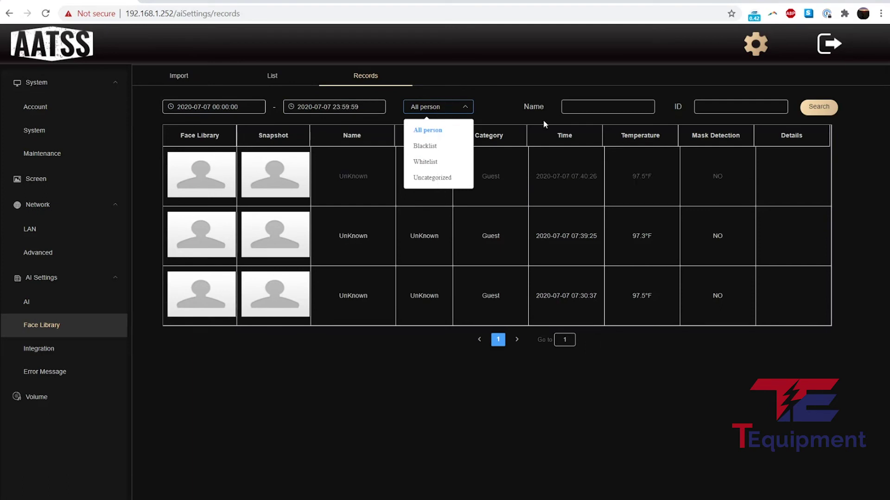
pyautogui.click(818, 107)
pyautogui.click(39, 351)
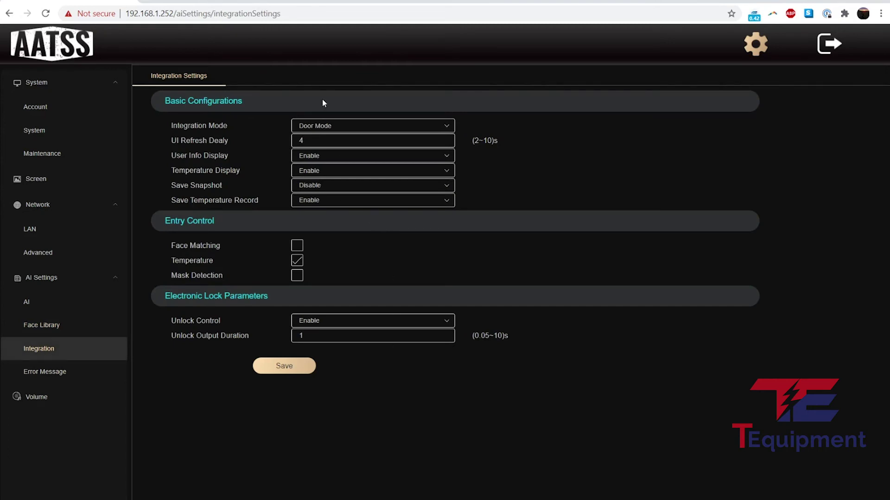
pyautogui.click(326, 130)
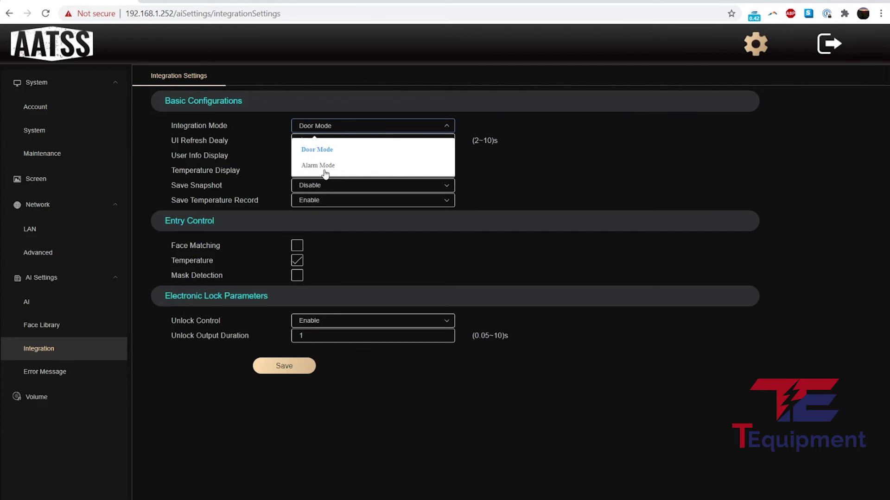
pyautogui.click(522, 165)
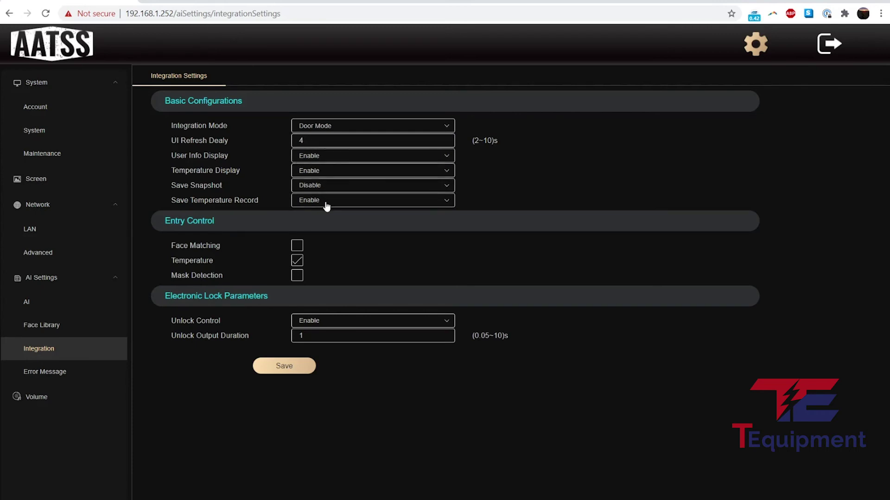
pyautogui.click(328, 187)
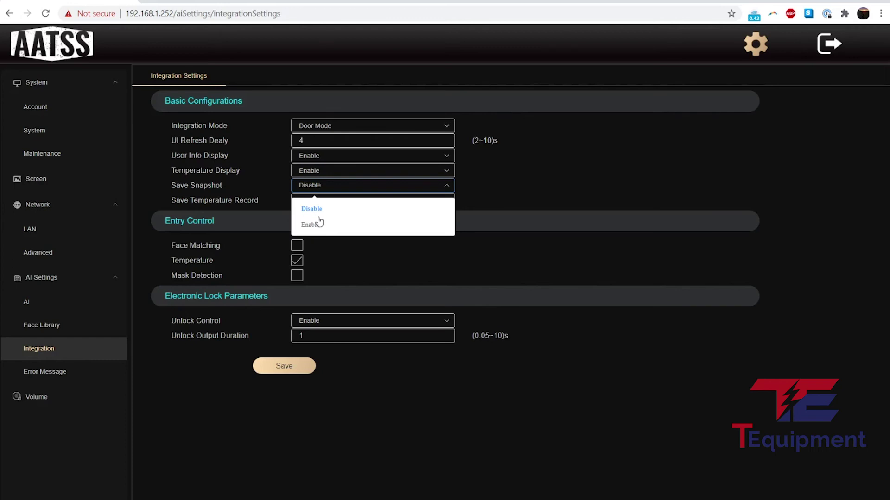
pyautogui.click(481, 183)
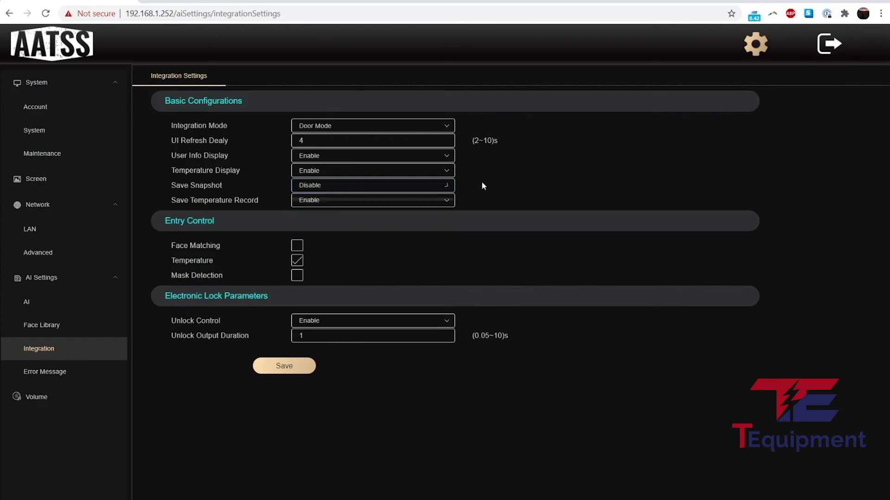
pyautogui.click(337, 171)
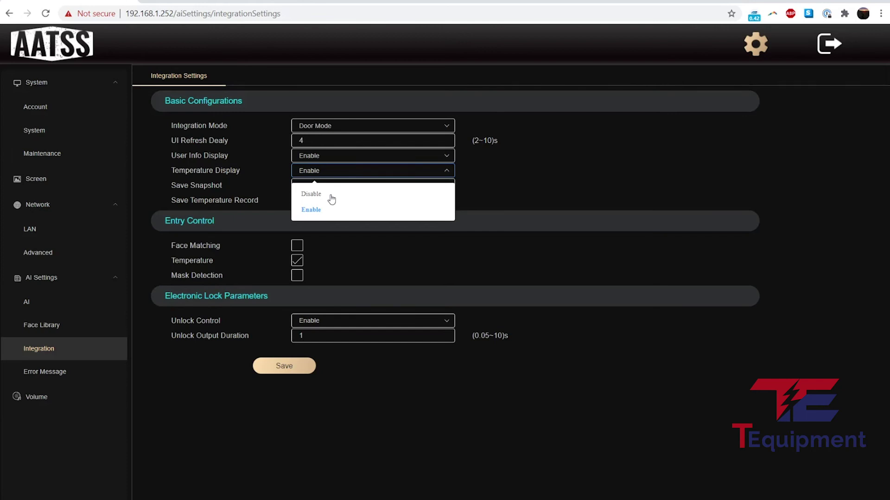
pyautogui.click(622, 180)
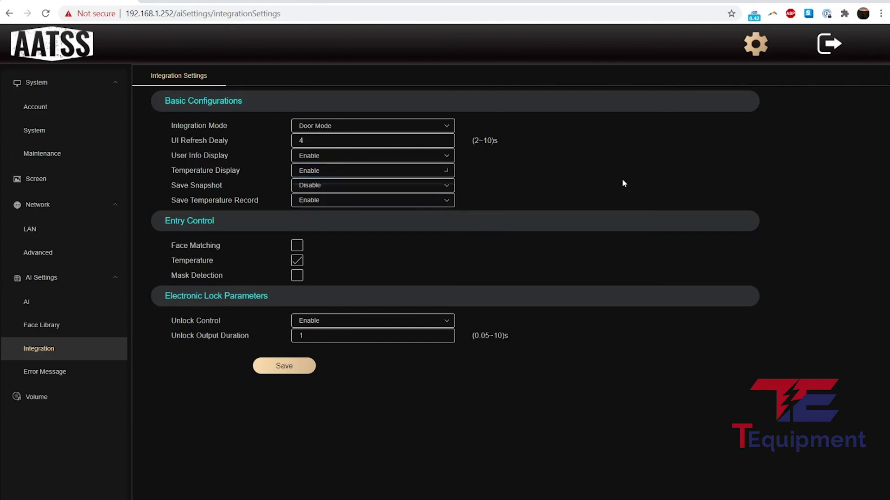
pyautogui.click(343, 158)
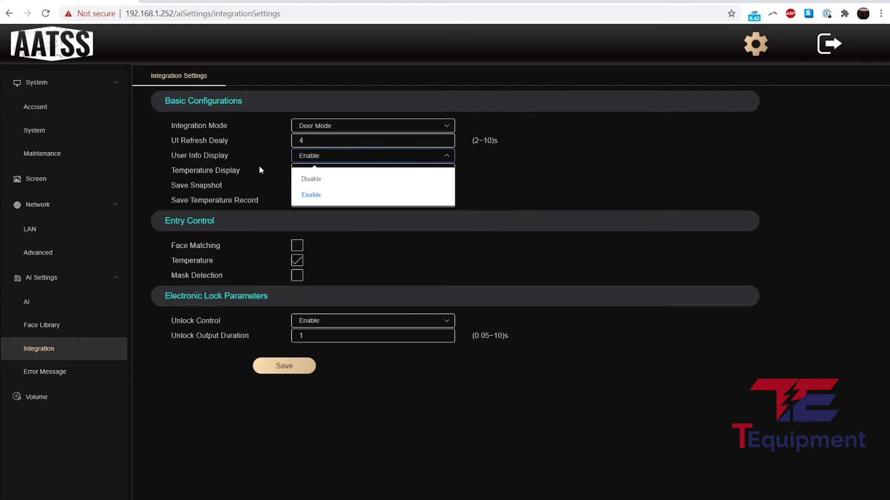
pyautogui.click(558, 198)
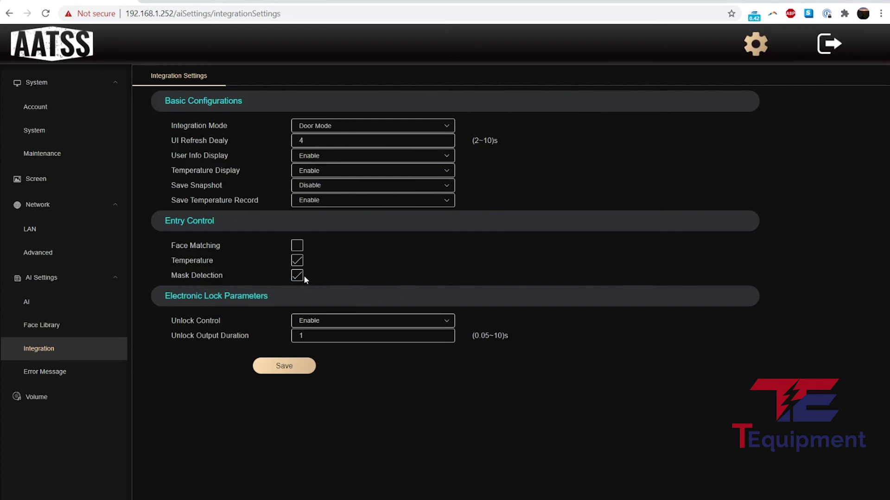
# Leave Face Matching off and uncheck Mask Detection so only Temperature remains checked for entry control.
pyautogui.click(298, 249)
pyautogui.click(300, 250)
pyautogui.click(301, 275)
# Keep Unlock Control enabled, set Unlock Output Duration to 5 seconds, and save.
pyautogui.click(338, 326)
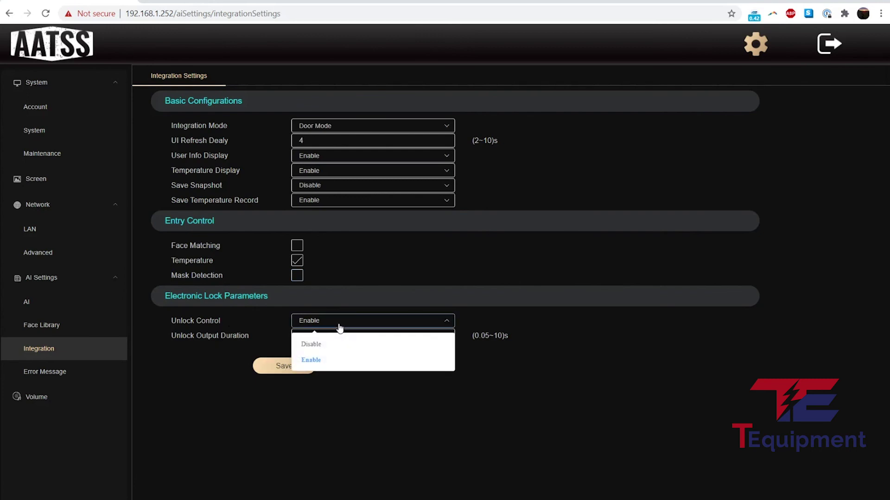
pyautogui.click(396, 298)
pyautogui.click(237, 331)
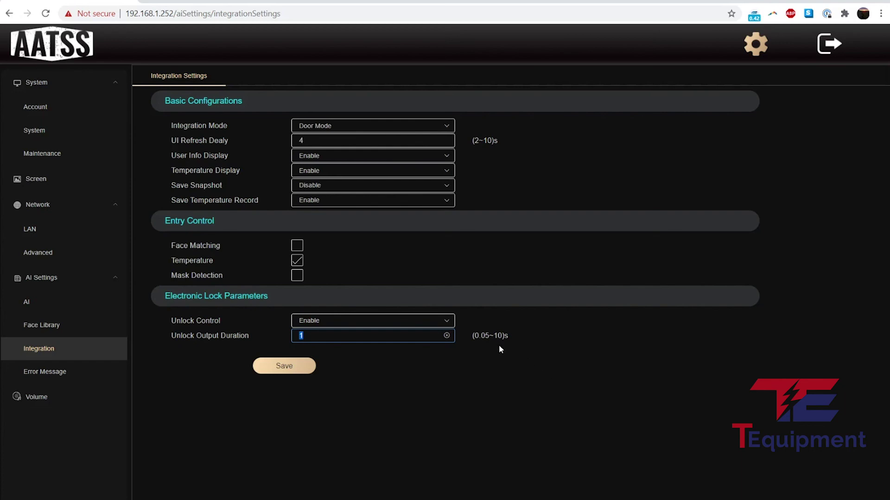
pyautogui.write('5')
pyautogui.click(272, 370)
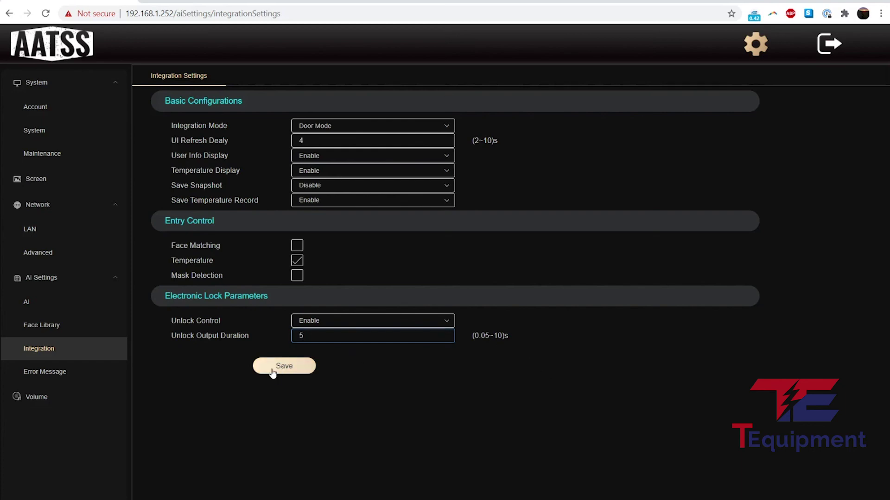
pyautogui.hotkey('shift', 'Tab')
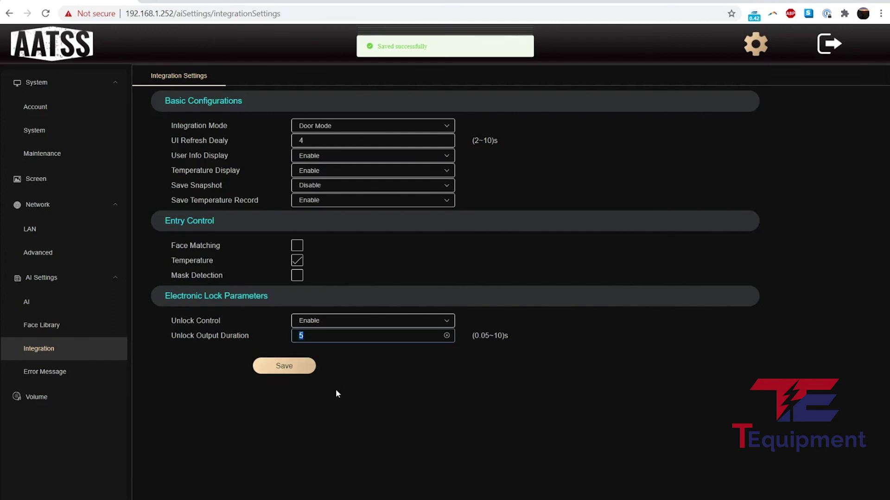
pyautogui.click(351, 400)
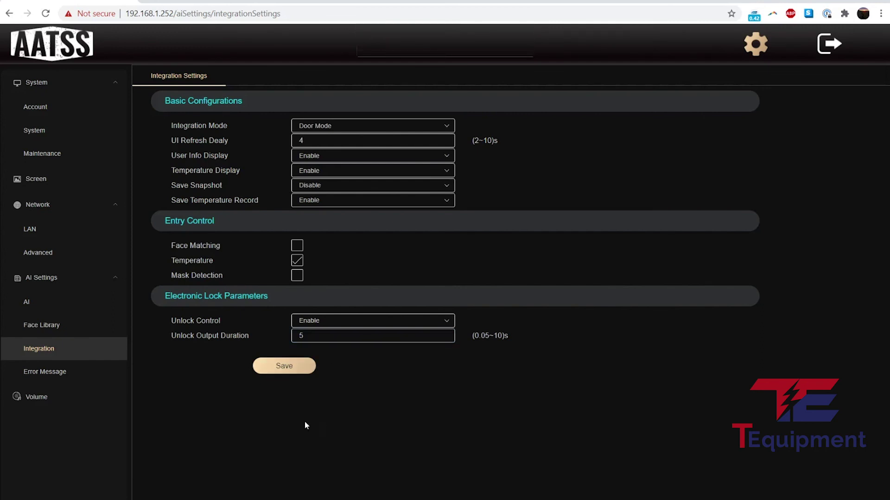
# Replace the UNREGISTERED error message with VISITOR, leaving the blacklist message unchanged, and save.
pyautogui.click(25, 373)
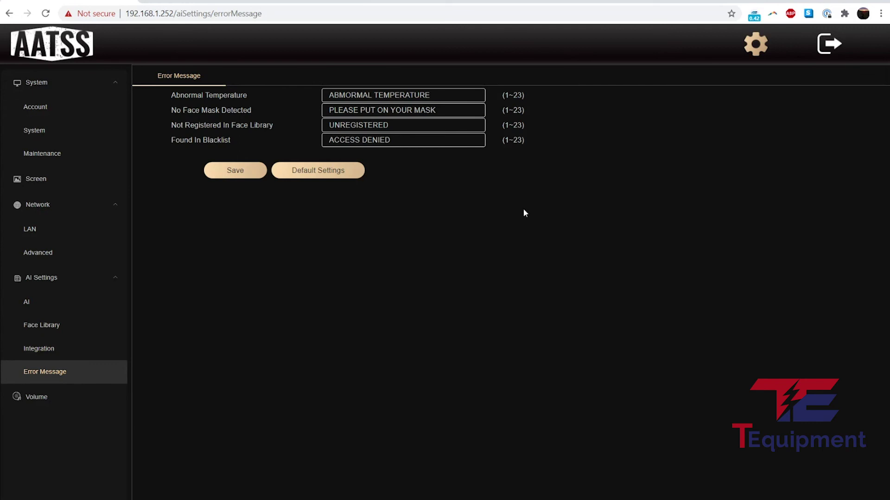
pyautogui.press('Tab')
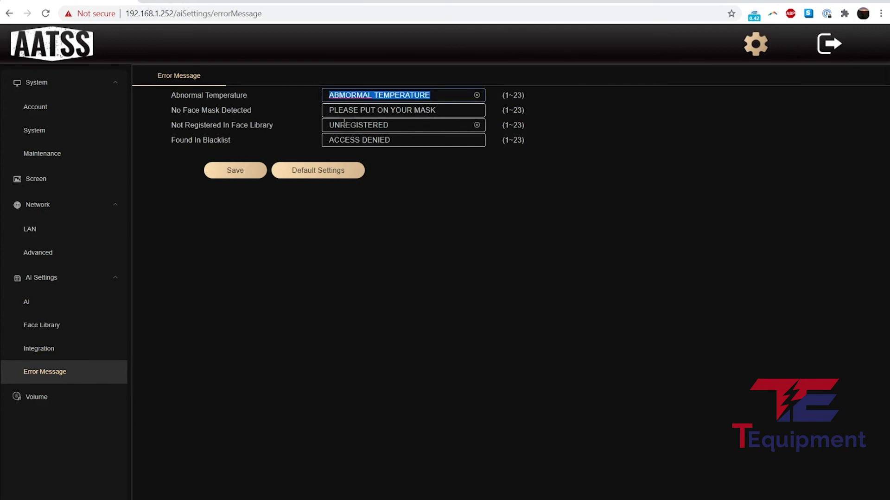
pyautogui.click(400, 128)
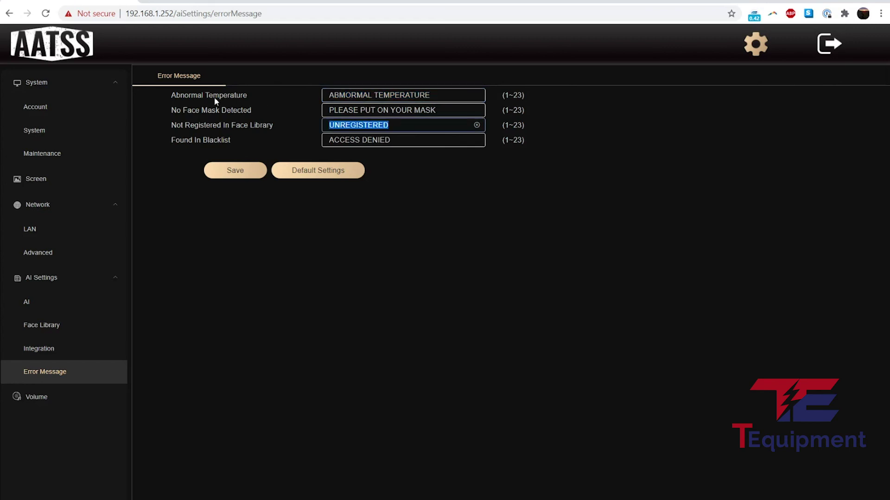
pyautogui.write('VISITOR')
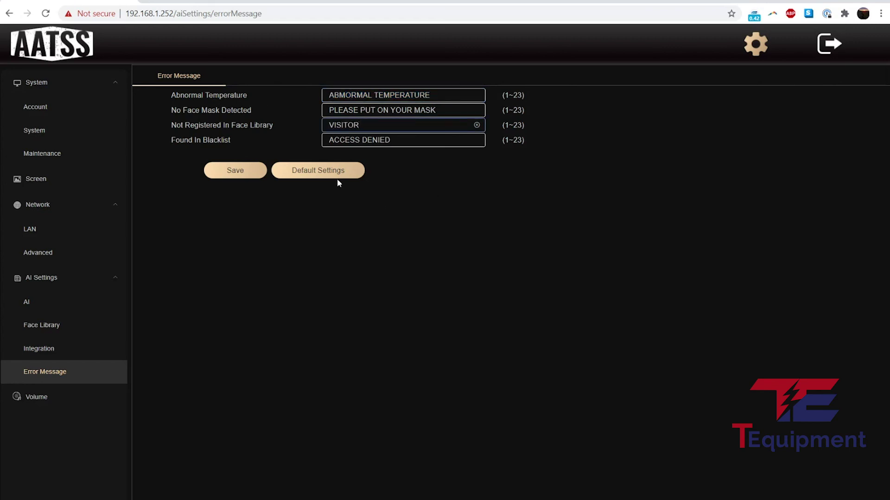
pyautogui.click(393, 143)
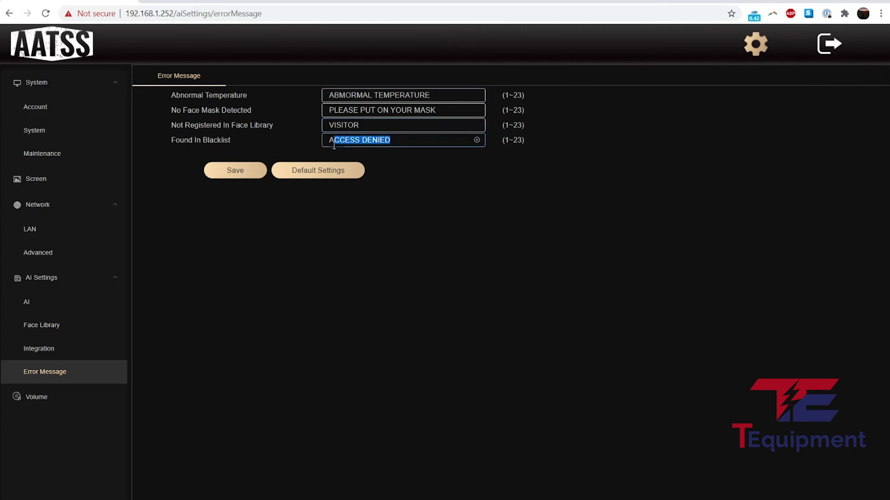
pyautogui.click(410, 159)
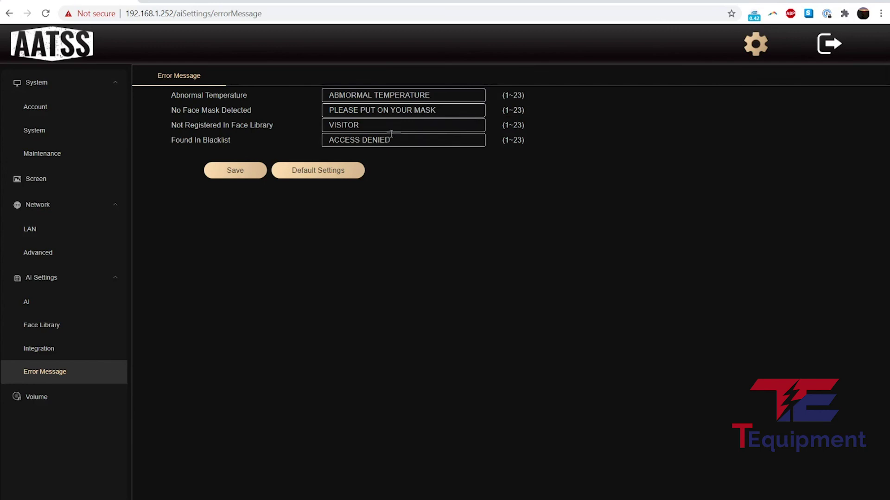
pyautogui.click(222, 171)
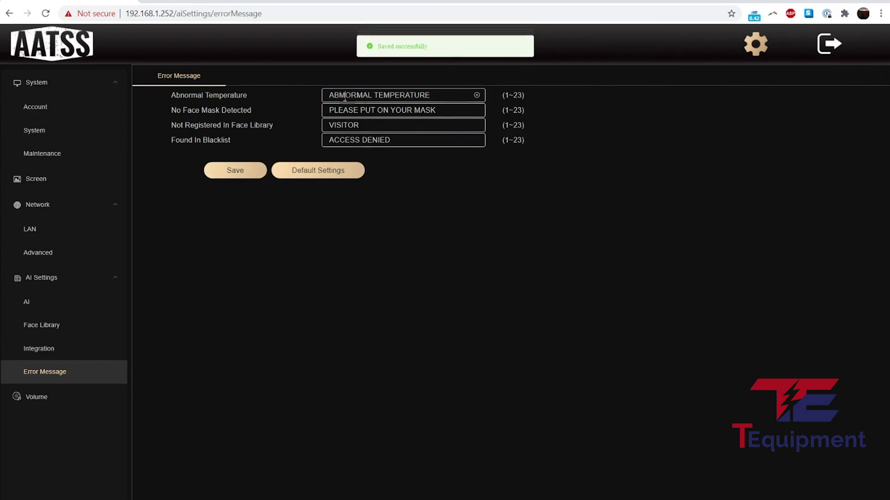
# Correct ABMORMAL to ABNORMAL in the temperature message and save the error messages.
pyautogui.moveTo(346, 95); pyautogui.dragTo(338, 95)
pyautogui.write('N')
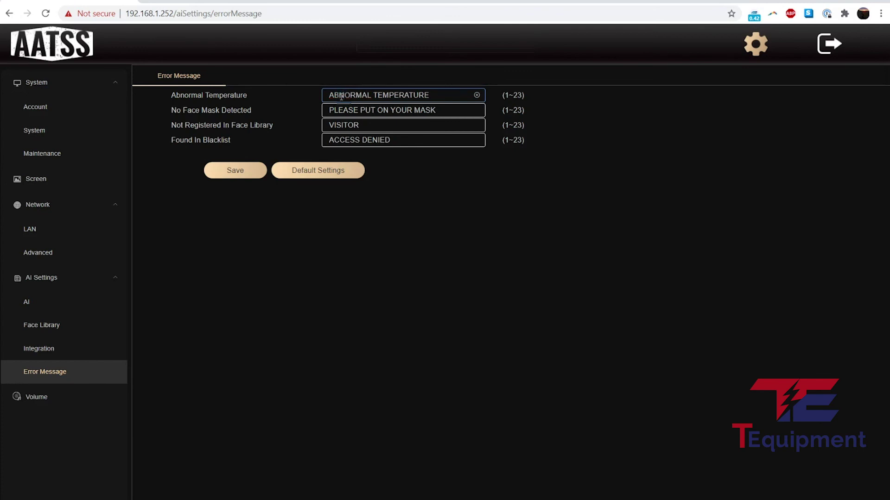
pyautogui.click(246, 170)
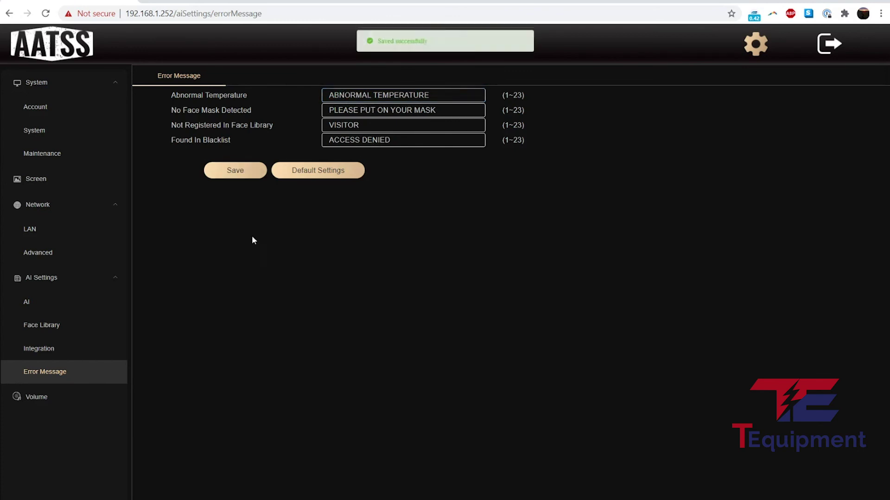
pyautogui.click(44, 407)
# Lower the Output Volume slider from 10 to 8 and save, keeping Alarm Sound enabled.
pyautogui.moveTo(386, 112); pyautogui.dragTo(360, 113)
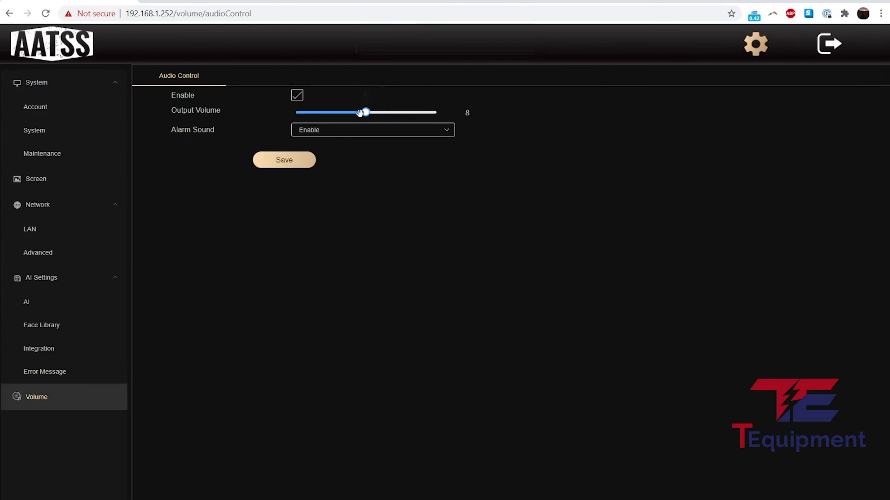
pyautogui.click(302, 160)
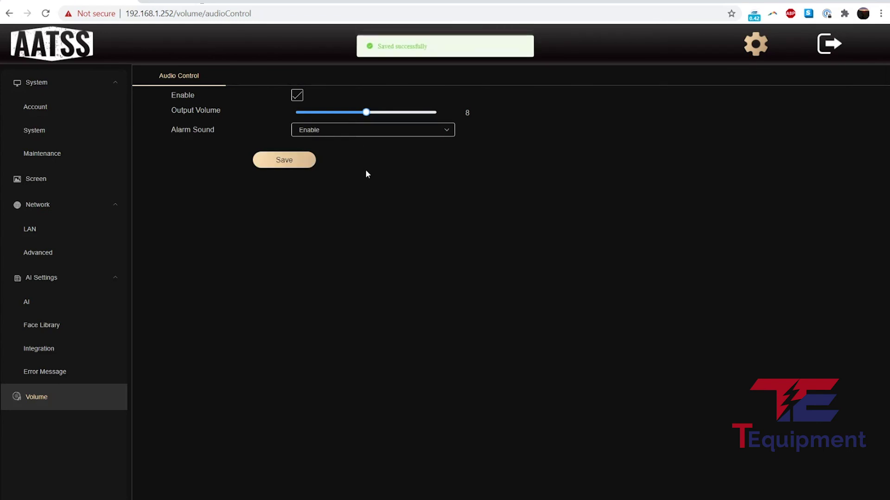